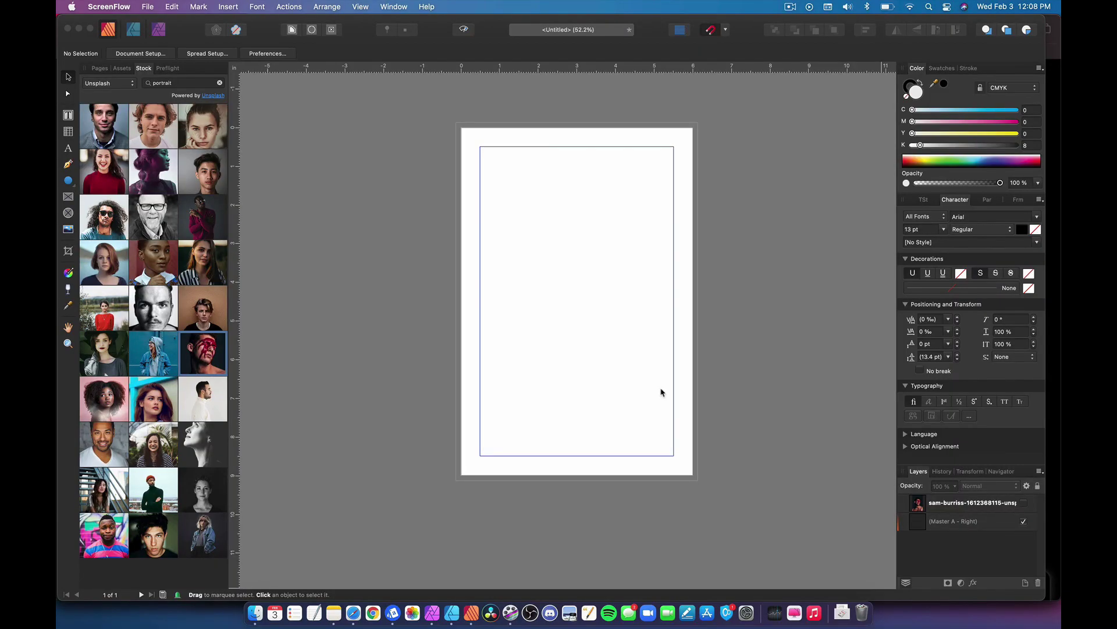
Place the stock portrait of the man with red paint on his face onto the page.
left_click(665, 384)
key("super+0")
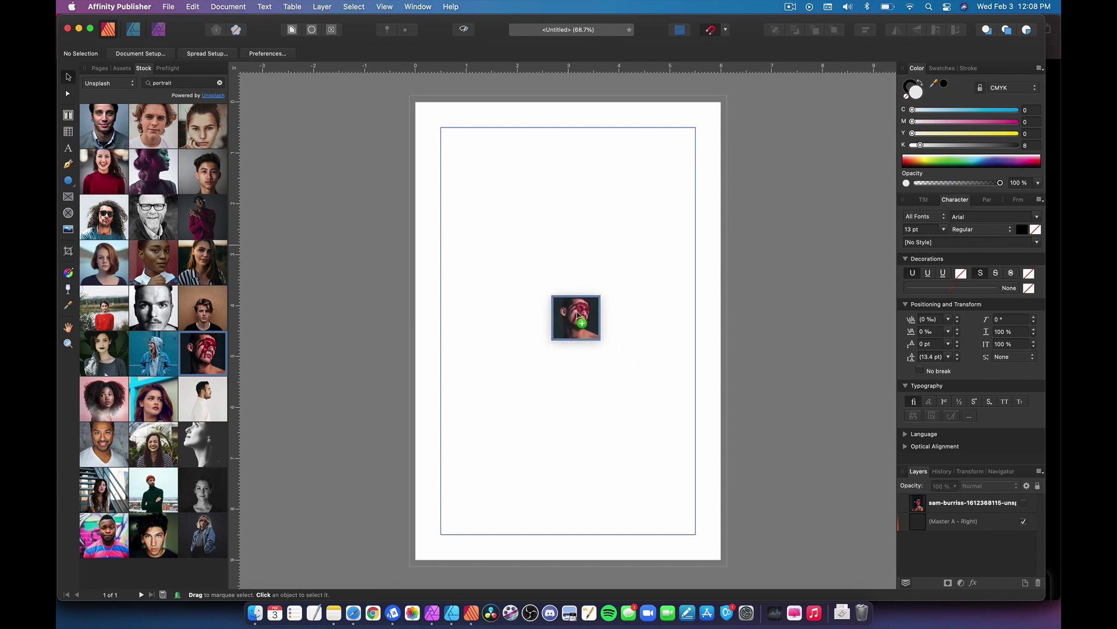
left_click_drag(473, 155, 472, 156)
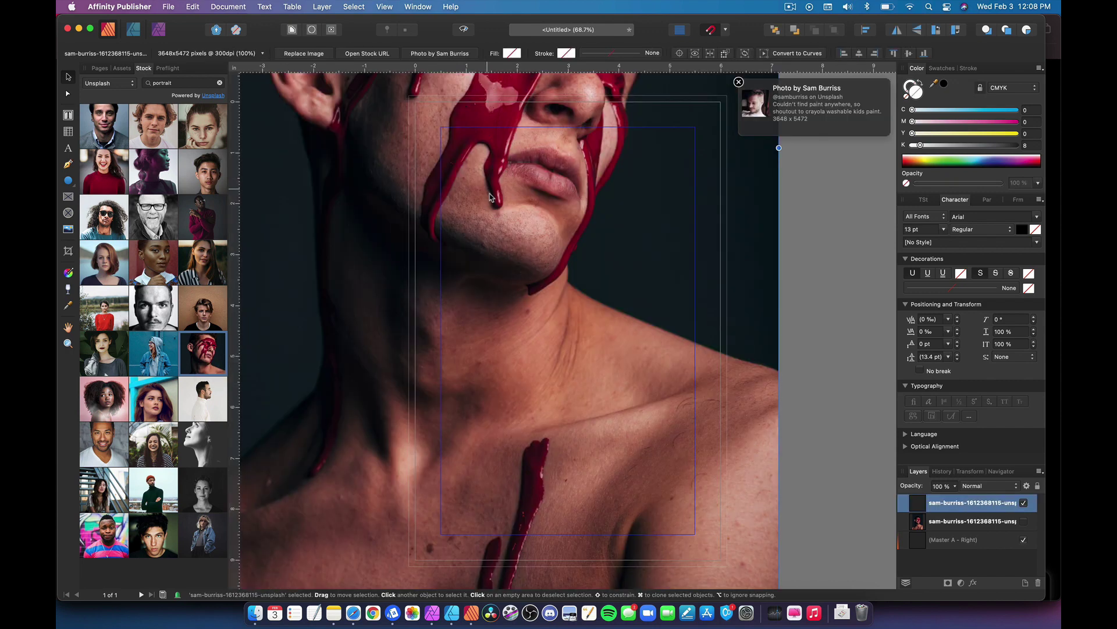
scroll(514, 209, "down", 5)
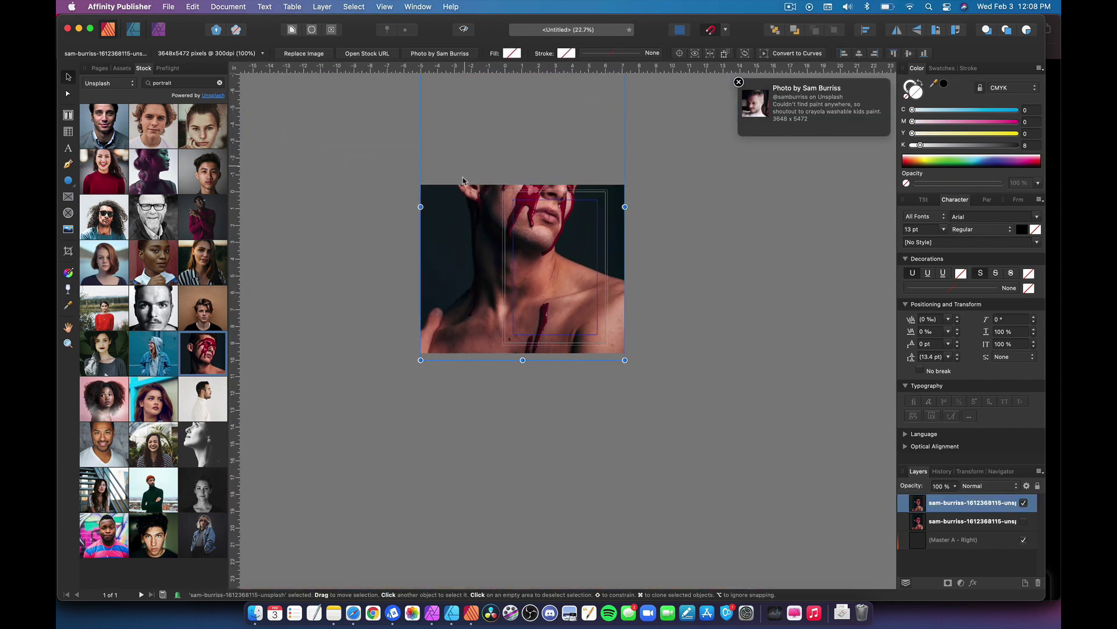
scroll(462, 181, "up", 3)
scroll(462, 181, "up", 3)
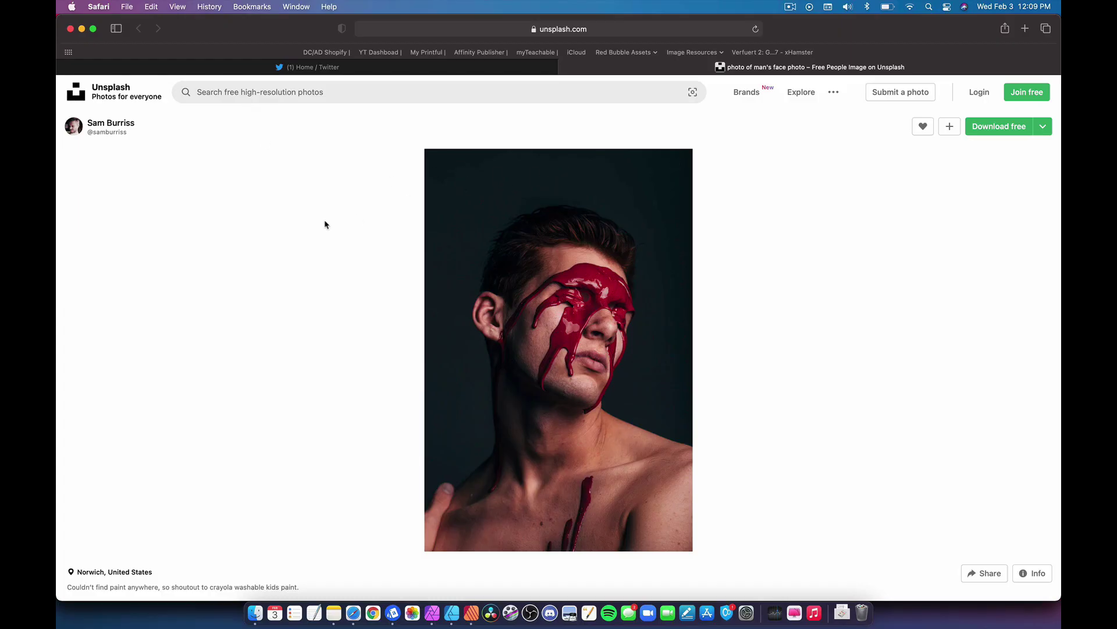
Open the photographer's Unsplash profile from the photo's web page and look through the published photos.
scroll(134, 146, "down", 1)
left_click(117, 124)
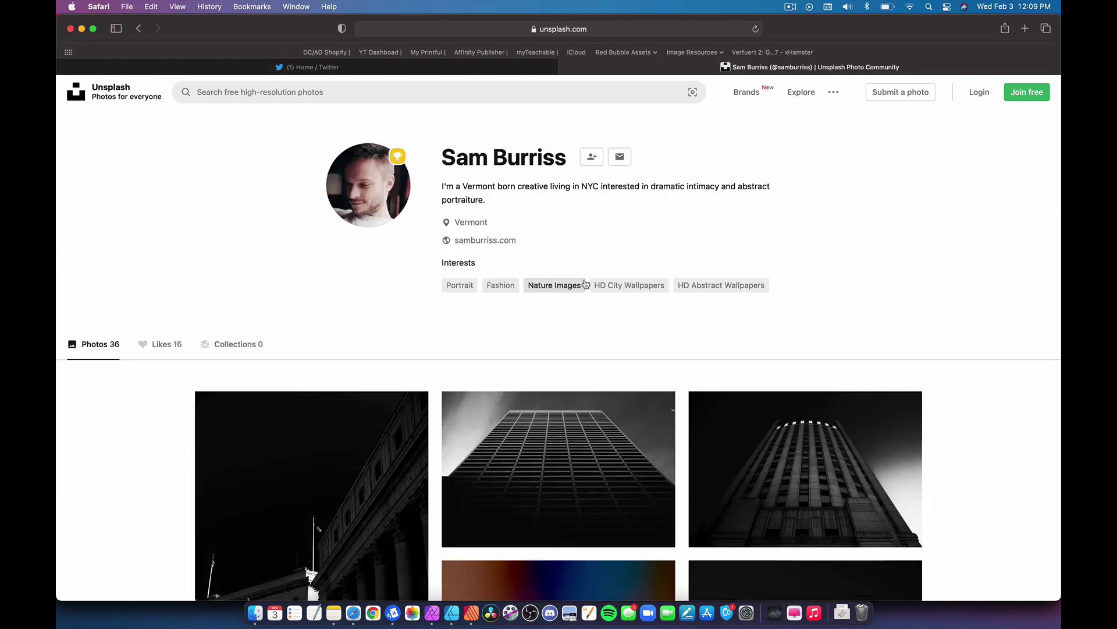
scroll(585, 281, "down", 10)
scroll(585, 281, "down", 10)
scroll(585, 280, "up", 5)
scroll(585, 280, "up", 15)
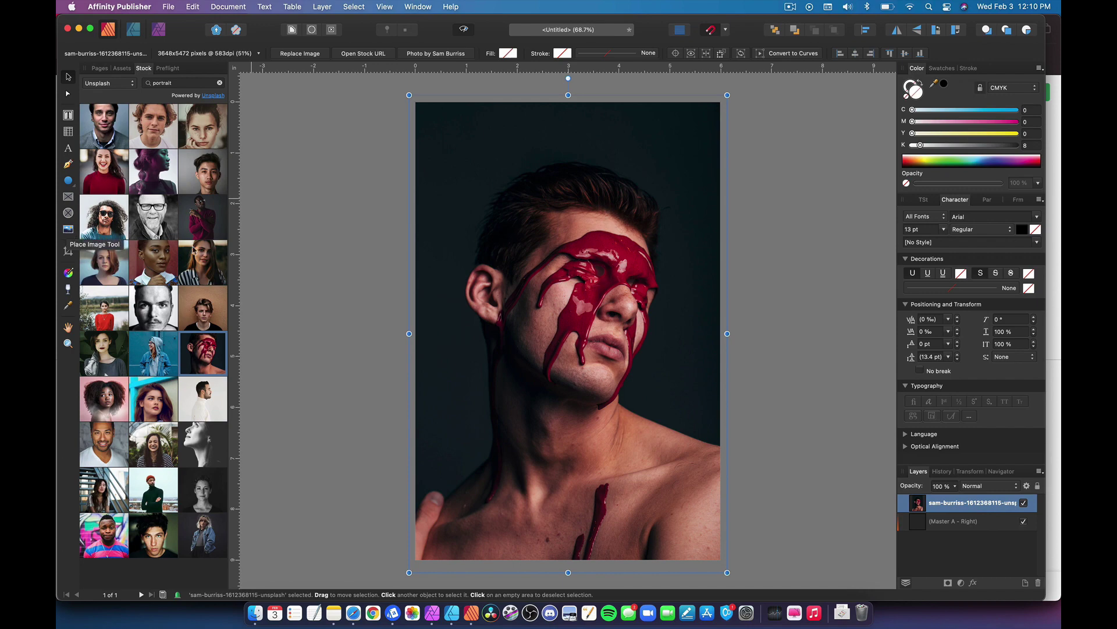
Place the file Beacons-q1v1-cover.tiff over the page with the Place Image tool and delete it again.
left_click(69, 229)
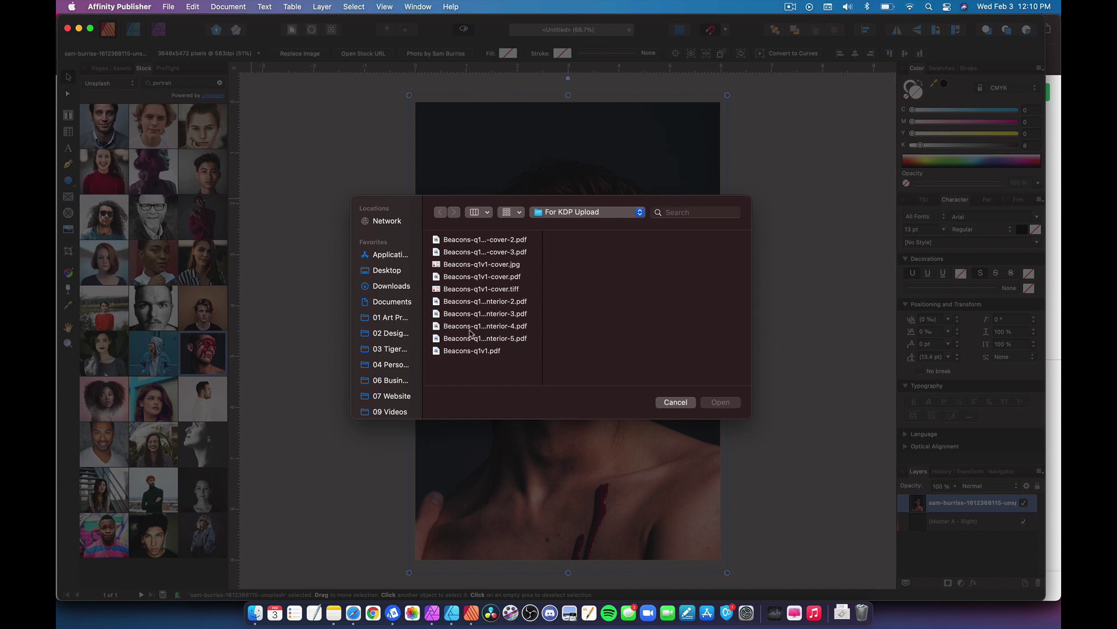
left_click(493, 289)
left_click(711, 407)
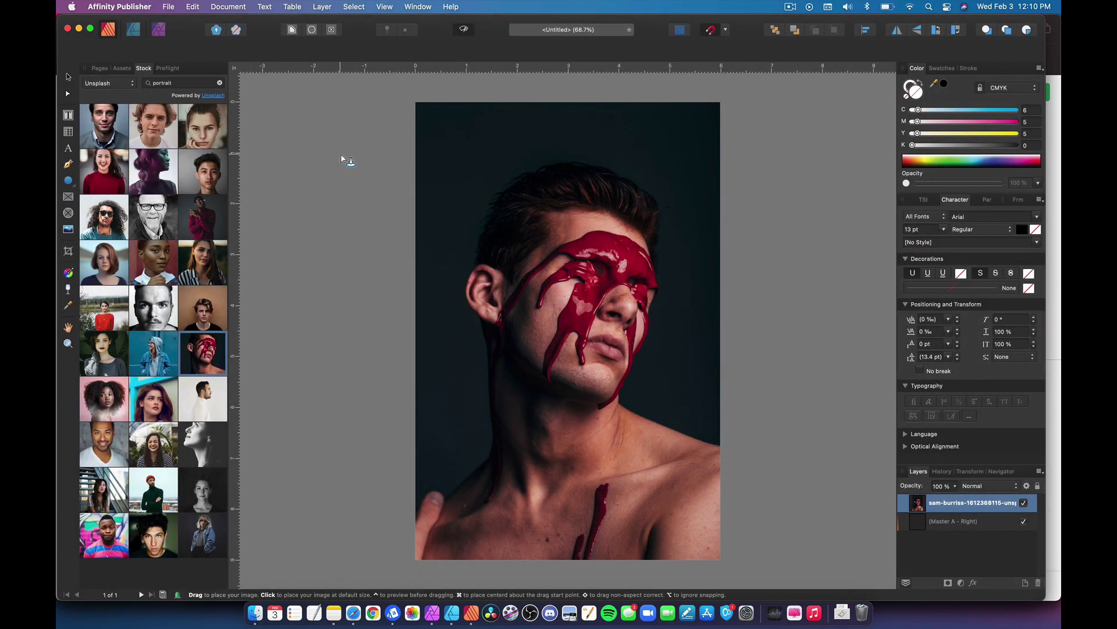
left_click(345, 159)
left_click_drag(524, 286, 635, 447)
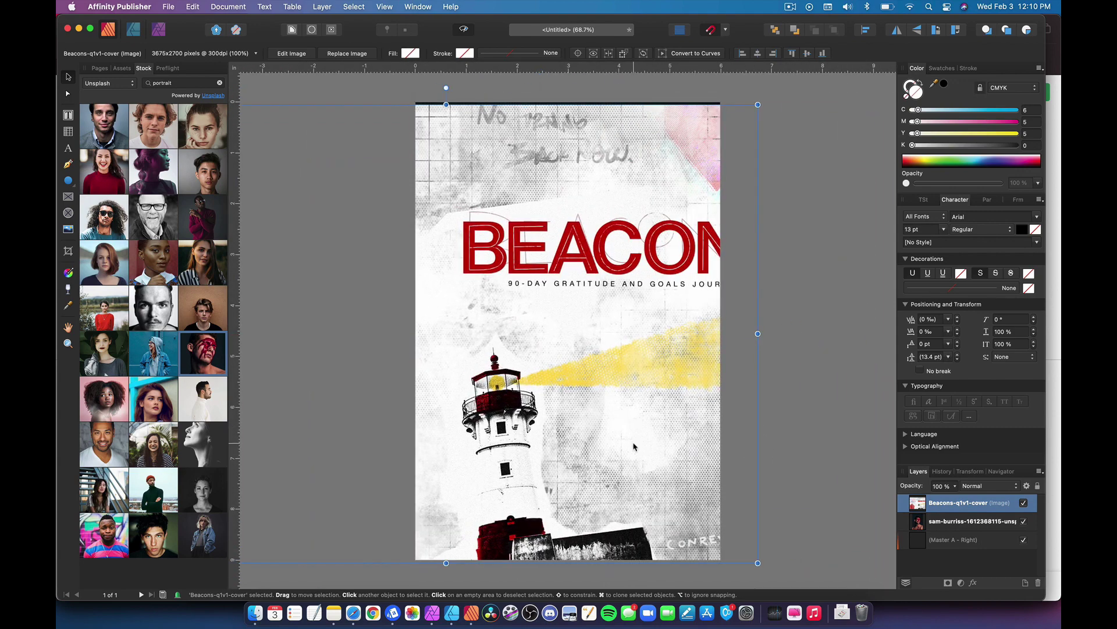
key("Delete")
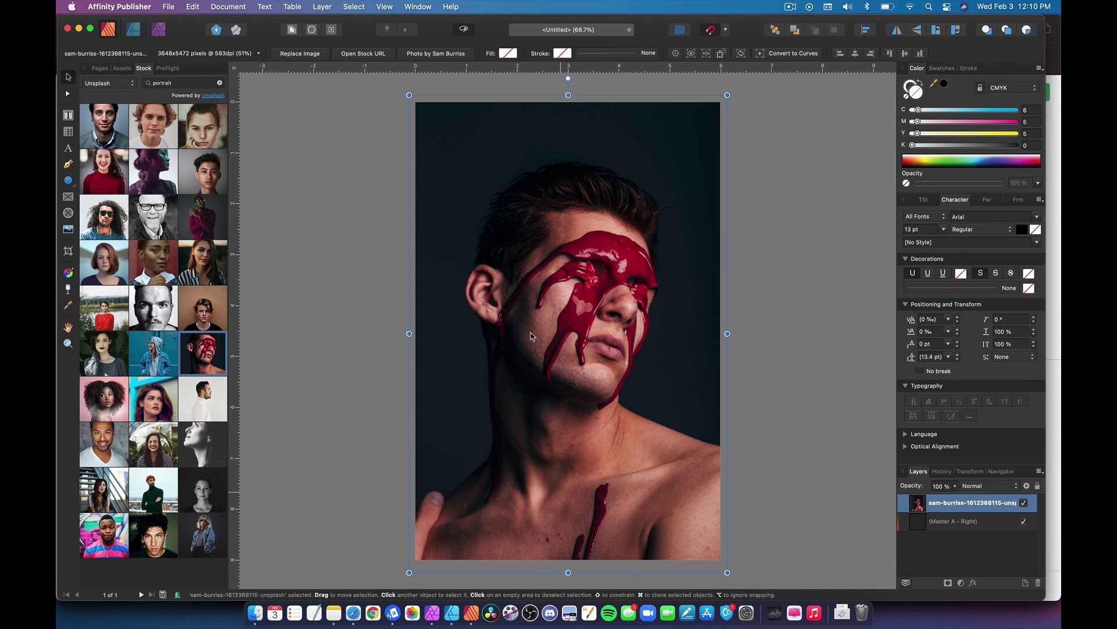
Shift the red-paint portrait slightly upward so it still covers the whole page.
mouse_move(598, 322)
left_mouse_down()
mouse_move(590, 340)
mouse_move(599, 323)
left_mouse_up()
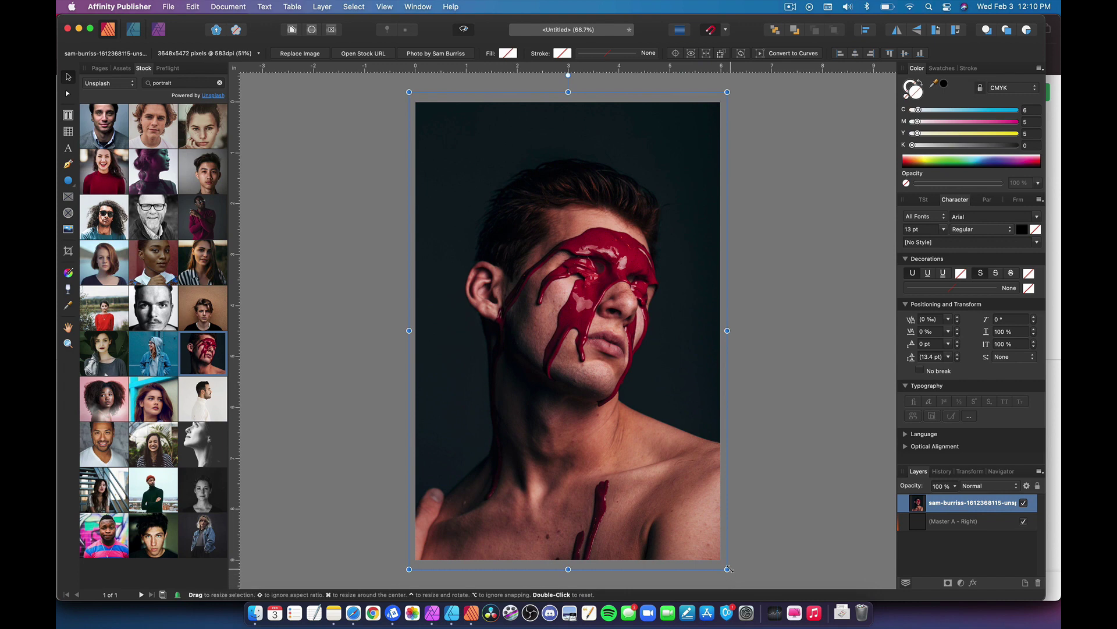
mouse_move(728, 331)
left_mouse_down()
mouse_move(689, 330)
mouse_move(728, 331)
left_mouse_up()
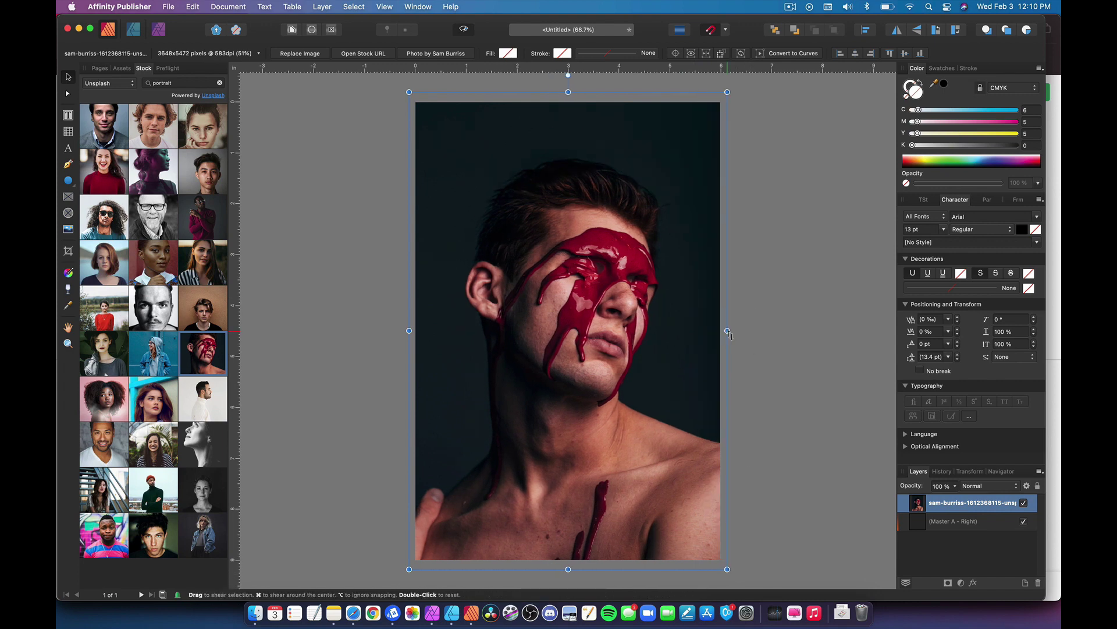
left_click_drag(729, 333, 756, 351)
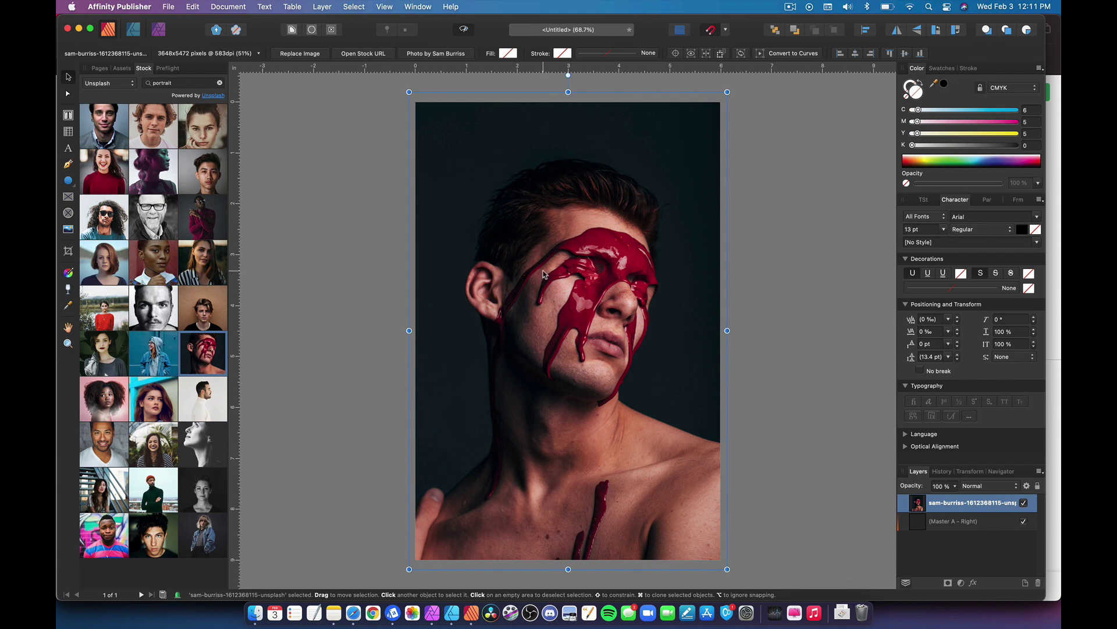
Hide the red-paint portrait's layer and add a new layer above it.
left_click(1024, 502)
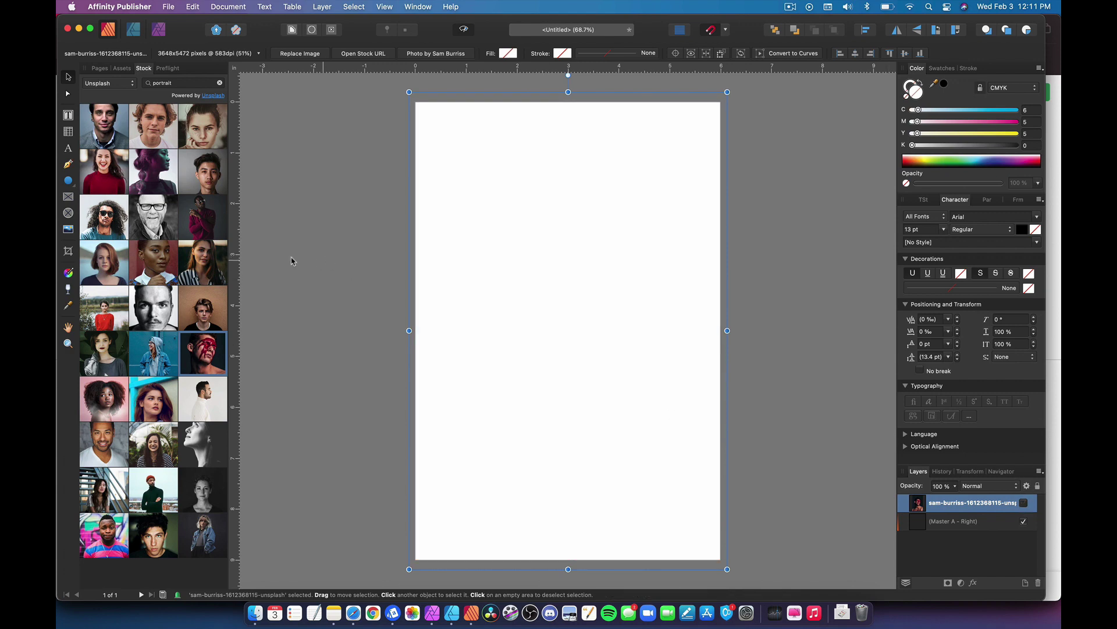
left_click(350, 239)
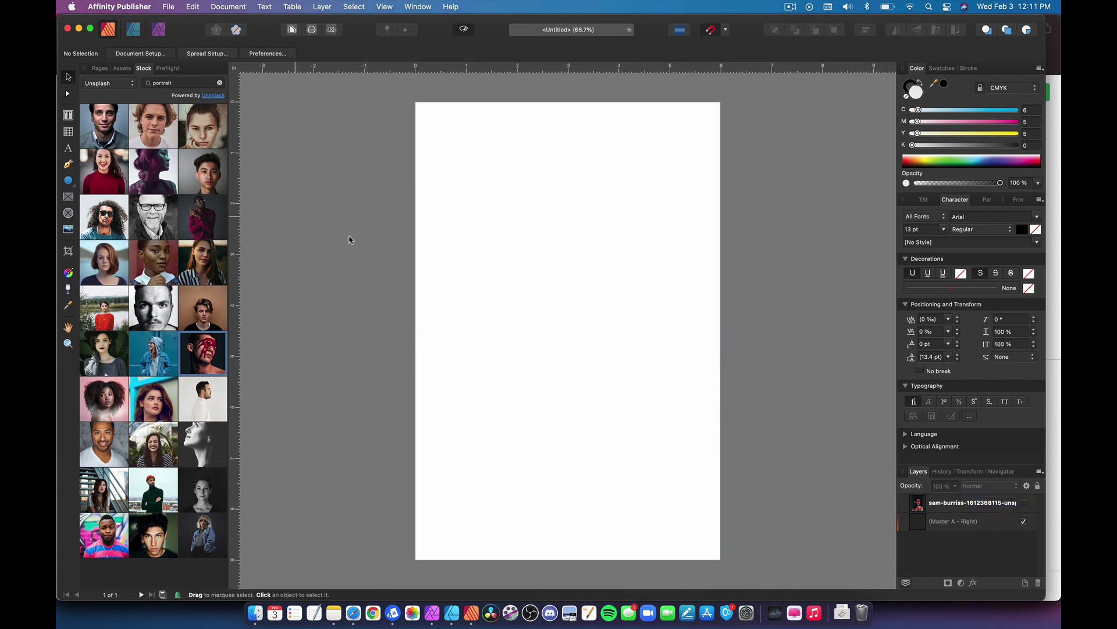
left_click(1025, 582)
Draw a rectangular picture frame covering the whole page out to the bleed, and turn off preview mode.
left_click(68, 198)
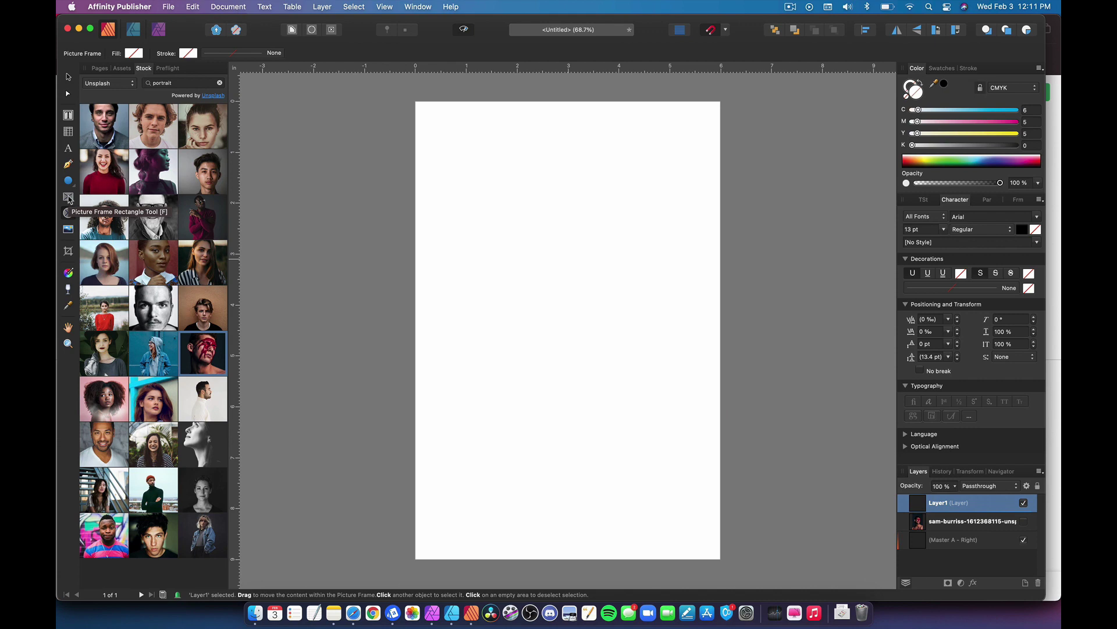
left_click_drag(409, 95, 727, 565)
scroll(727, 565, "down", 2)
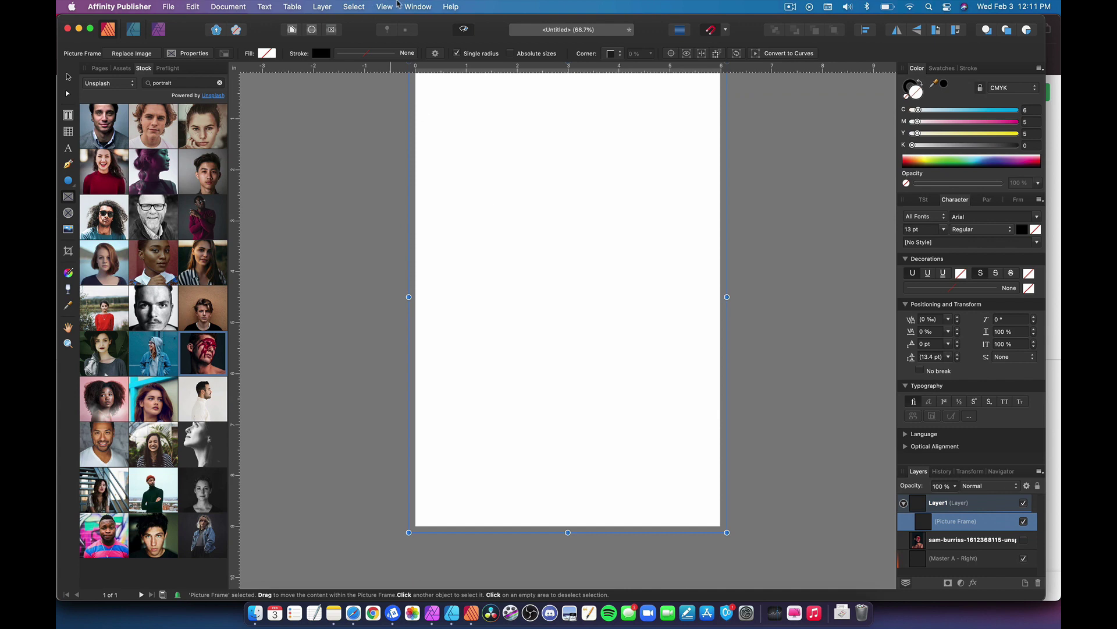
left_click(463, 29)
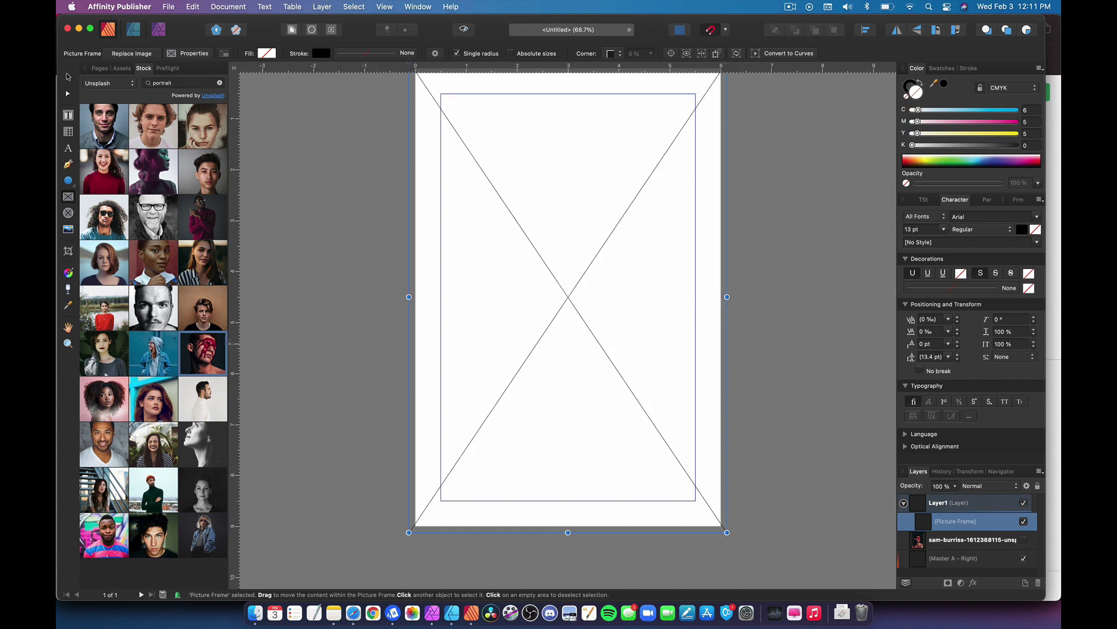
Fill the rectangular picture frame with the red-paint stock portrait and rotate the photo slightly counterclockwise inside it.
left_click_drag(202, 354, 520, 316)
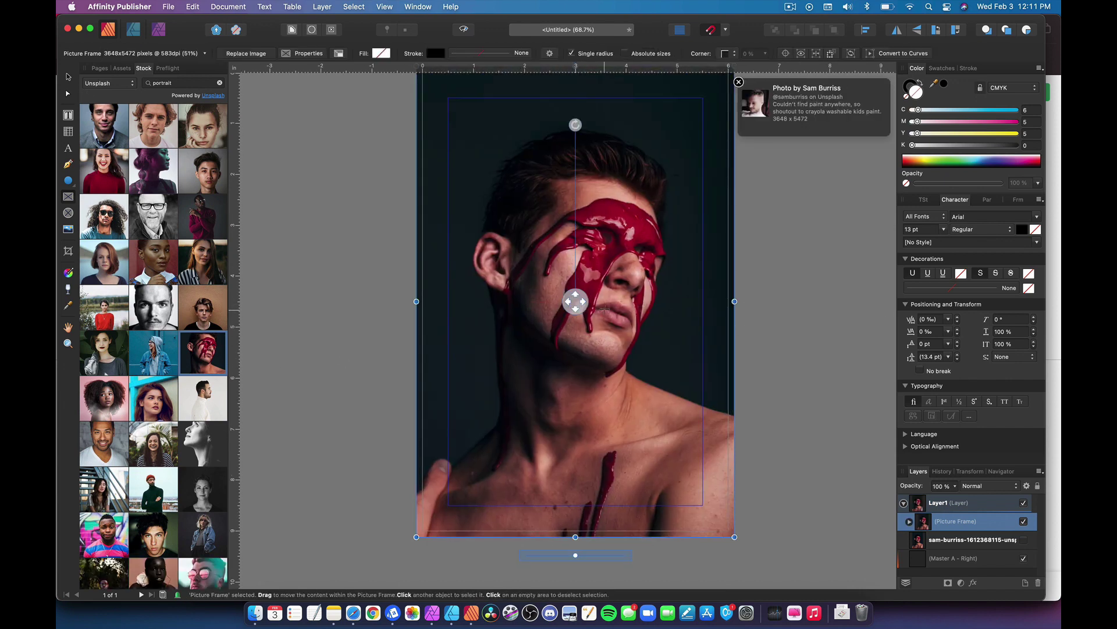
left_click_drag(579, 302, 594, 309)
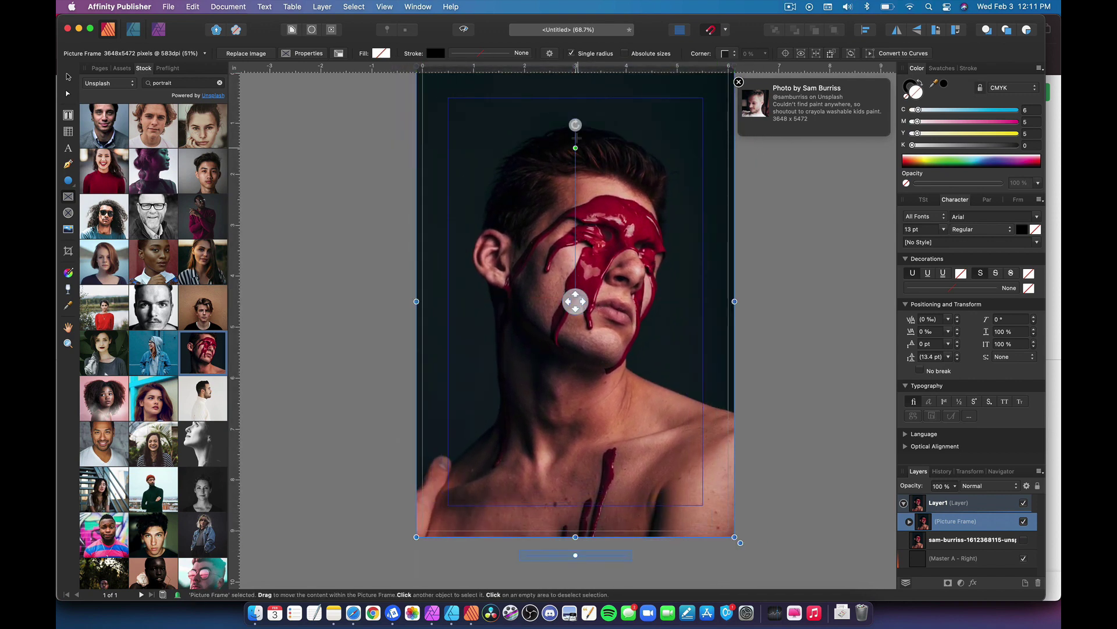
left_click_drag(576, 123, 573, 125)
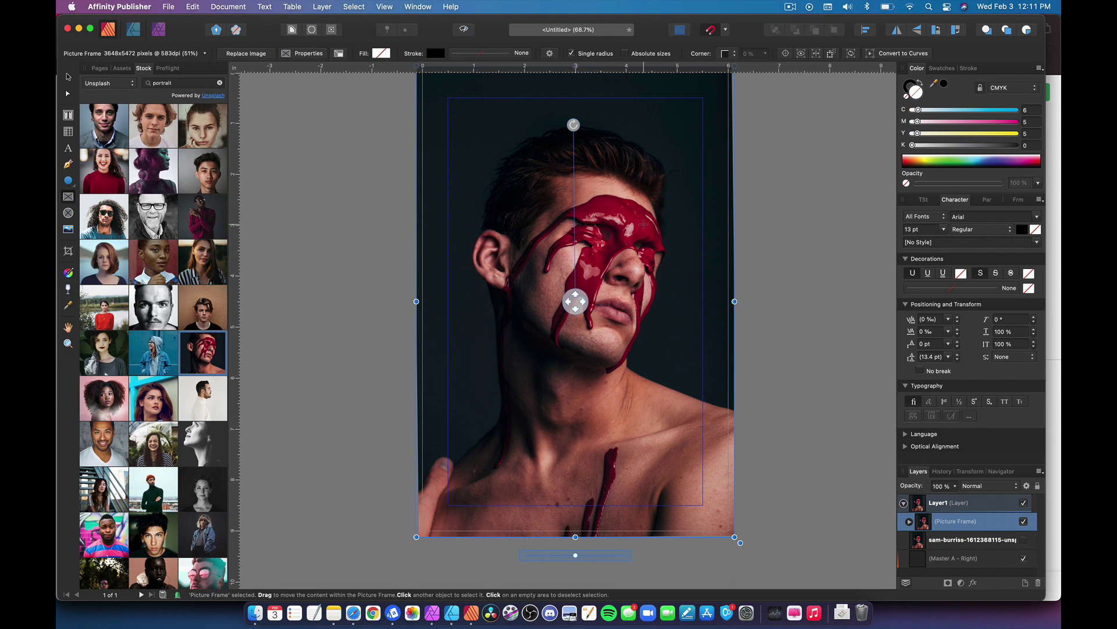
Try narrowing the photo inside the rectangular picture frame, and undo the resize.
double_click(644, 225)
mouse_move(736, 297)
left_mouse_down()
mouse_move(724, 297)
mouse_move(792, 296)
mouse_move(732, 309)
left_mouse_up()
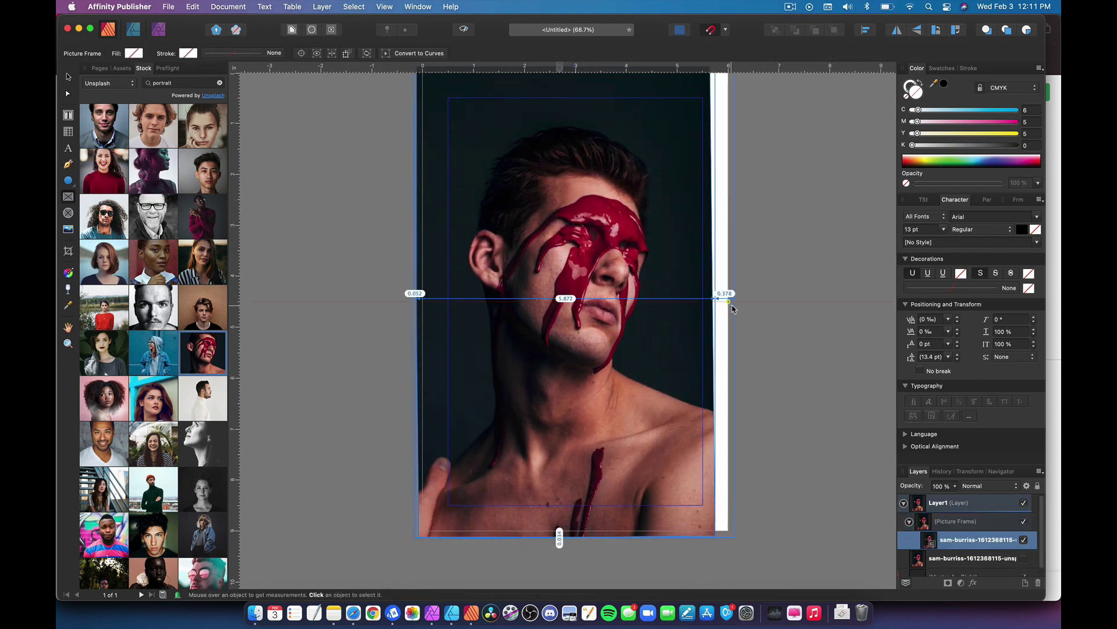
key("super+z")
Select the rectangular picture frame as a whole to inspect its handles and content controls, and deselect it.
left_click(784, 308)
left_click(696, 289)
left_click_drag(734, 301, 736, 327)
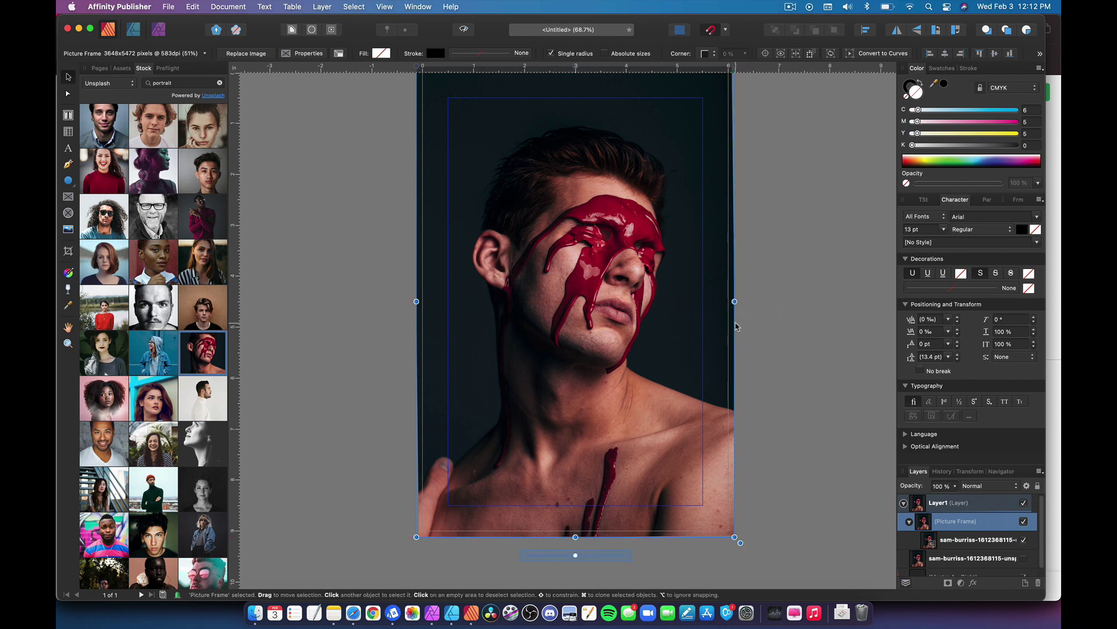
mouse_move(727, 326)
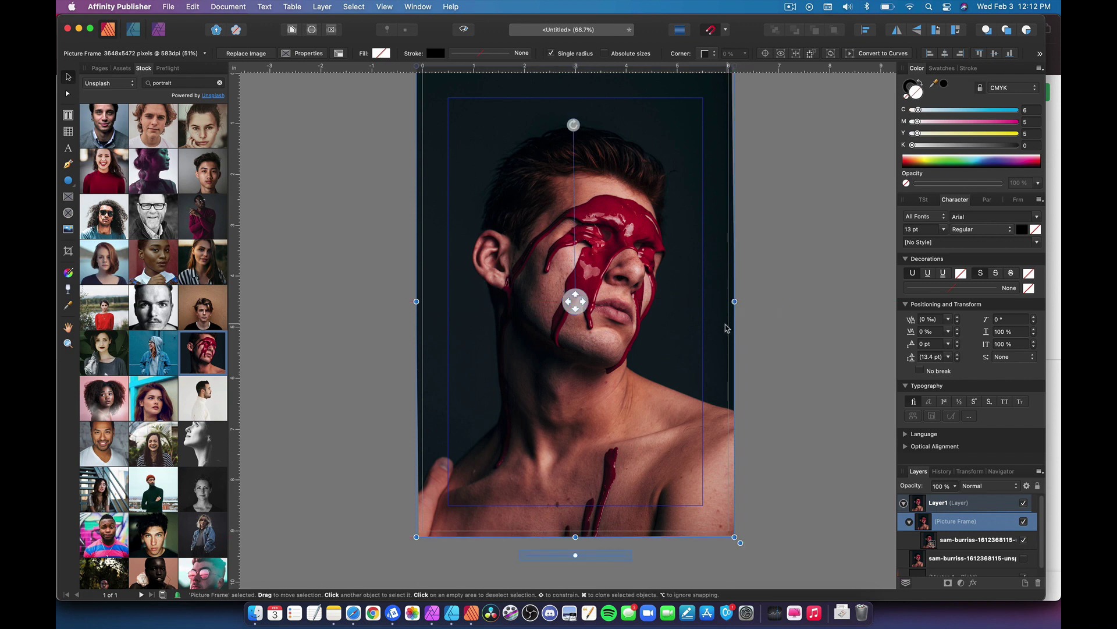
key("super+d")
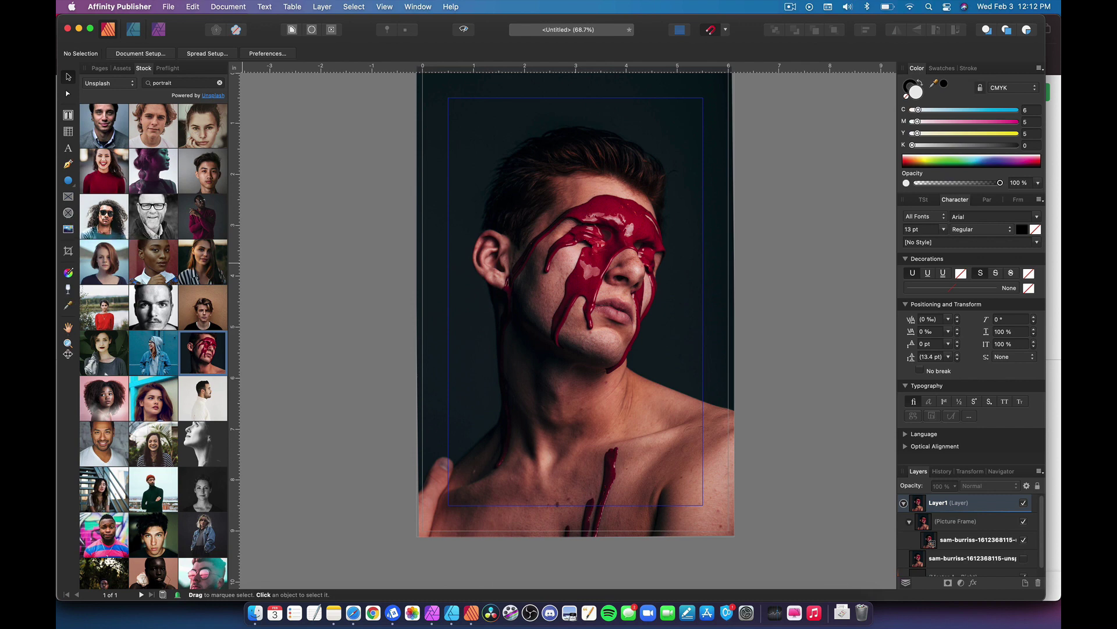
Draw a circular donut shape about 7 in across over the portrait with the Donut tool.
key("e")
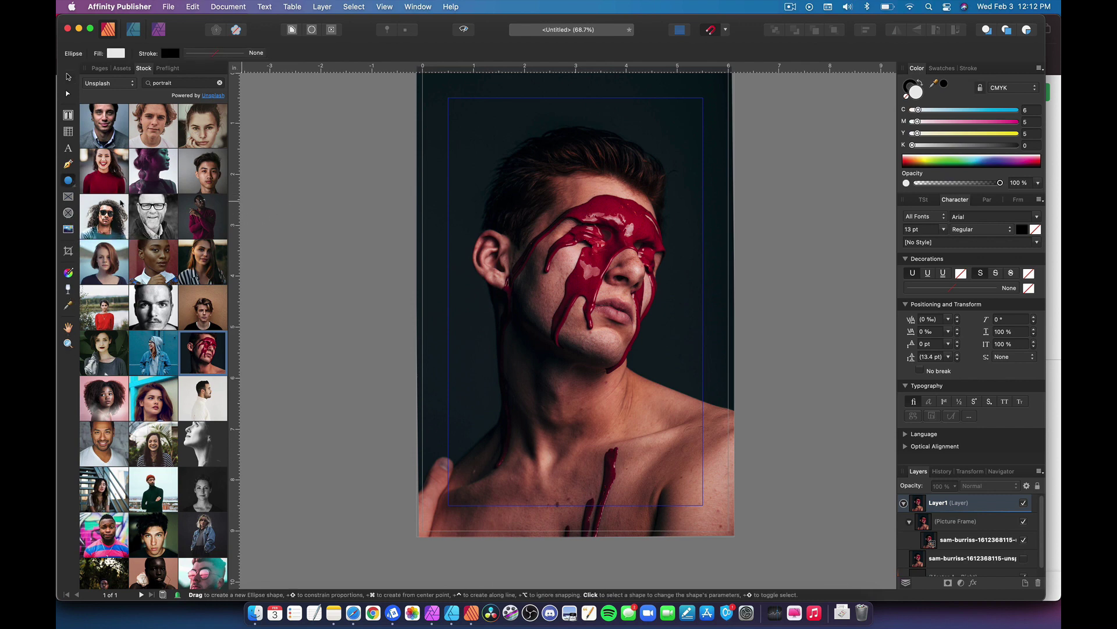
left_click(68, 182)
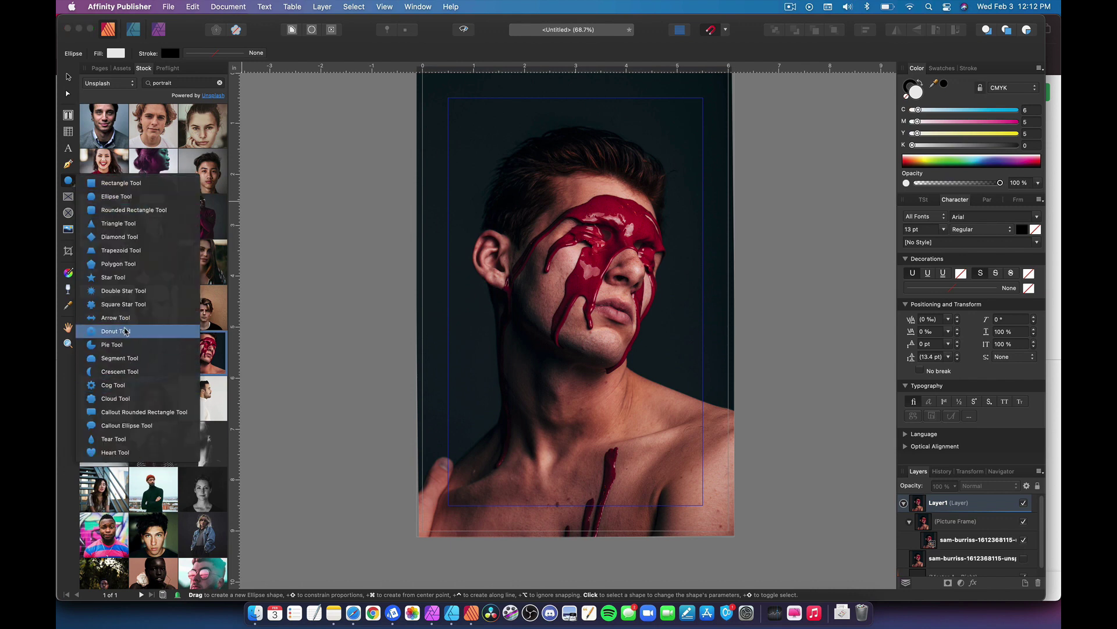
left_click(122, 331)
left_click_drag(376, 137, 729, 489)
Convert the donut to a picture frame and fill it with the black-and-white stock portrait of the man with a moustache.
key("v")
right_click(397, 260)
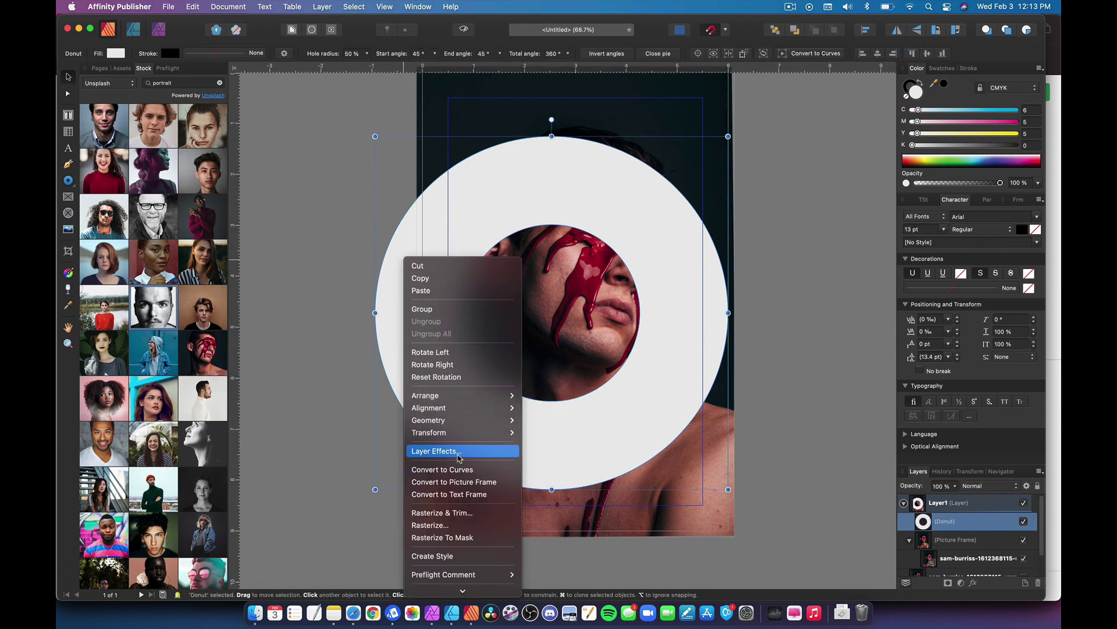
left_click(459, 481)
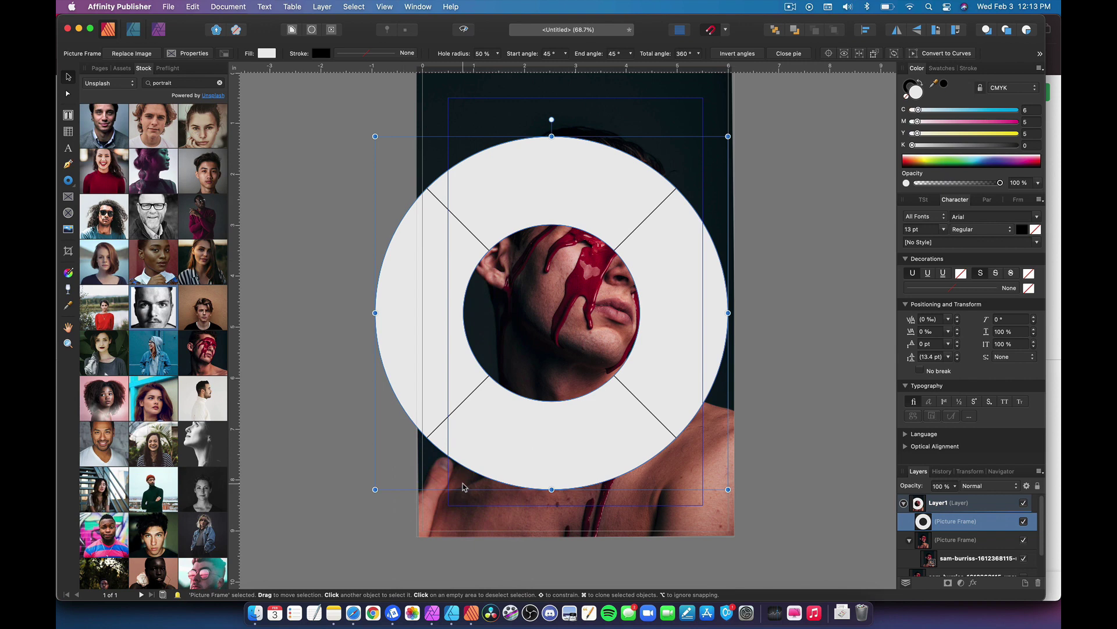
mouse_move(419, 336)
left_mouse_down()
mouse_move(457, 321)
mouse_move(431, 321)
left_mouse_up()
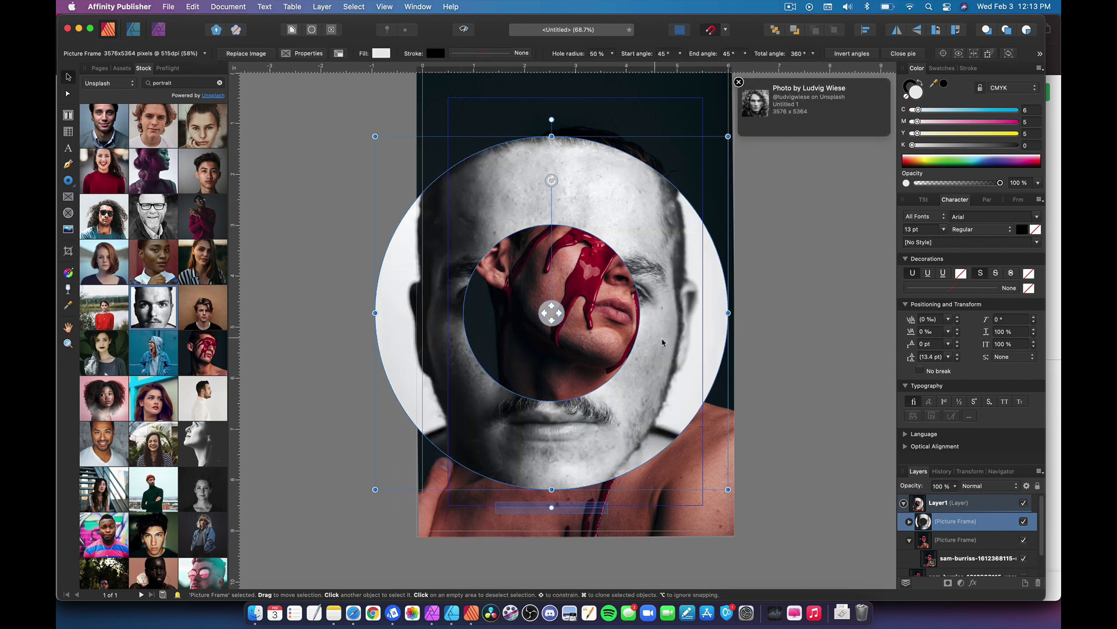
Hide the rectangular picture frame behind the donut and position the donut frame roughly at the centre of the page.
left_click_drag(679, 374, 721, 375)
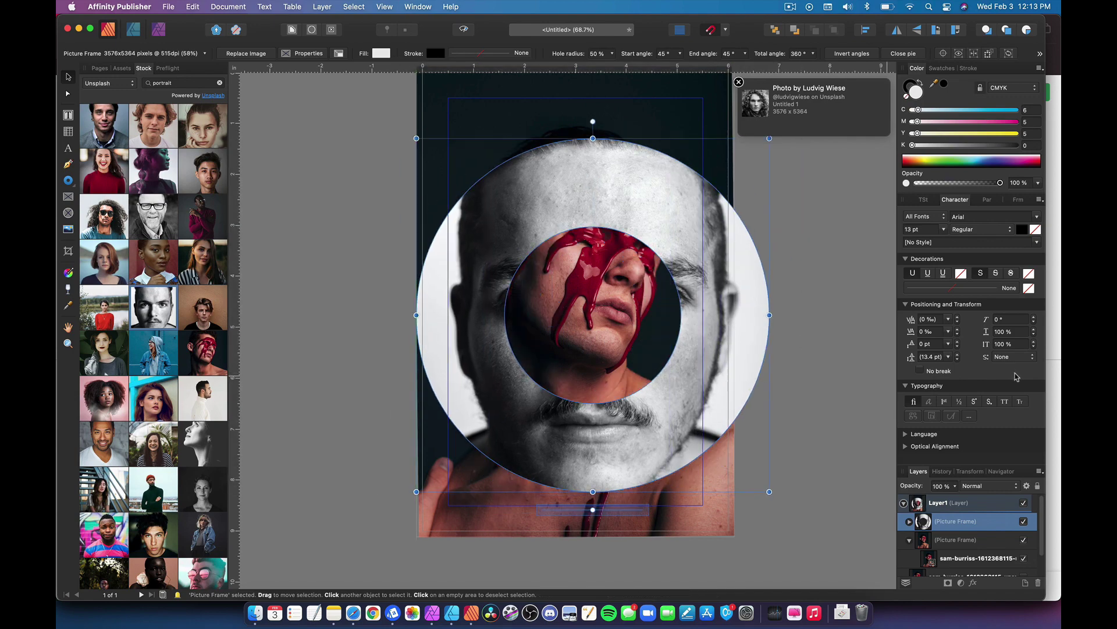
left_click(1023, 540)
left_click_drag(709, 379, 696, 370)
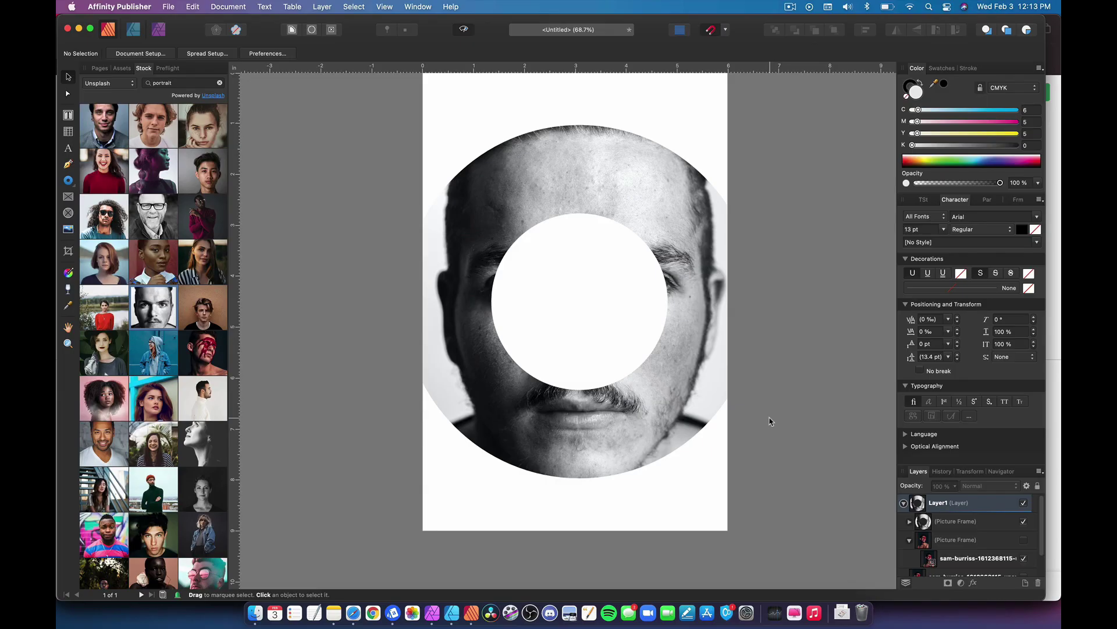
left_click(68, 199)
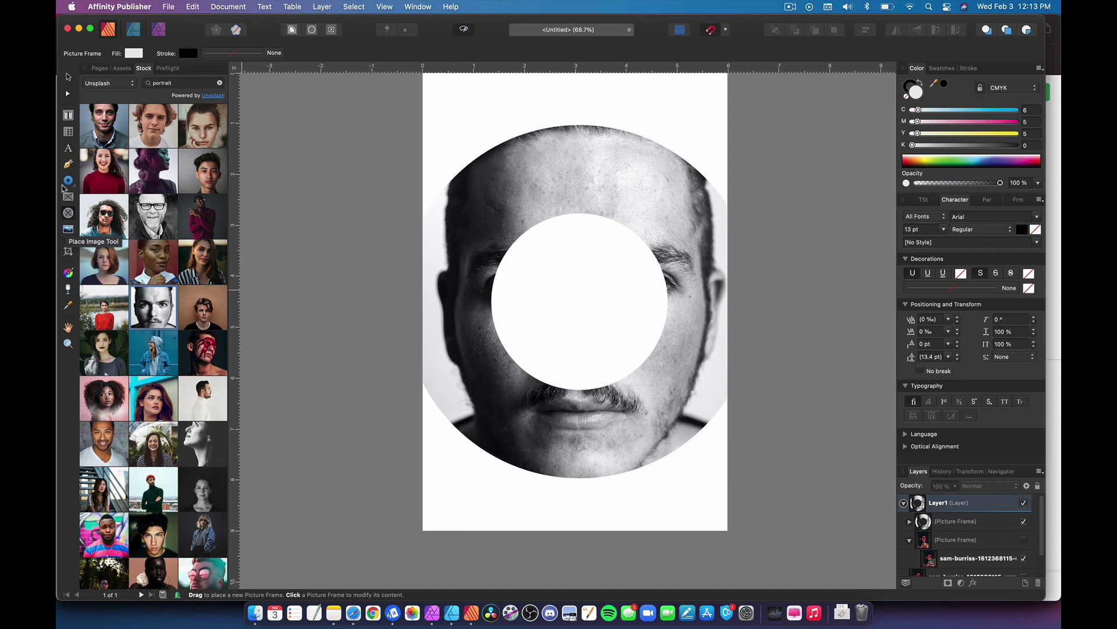
left_click(68, 182)
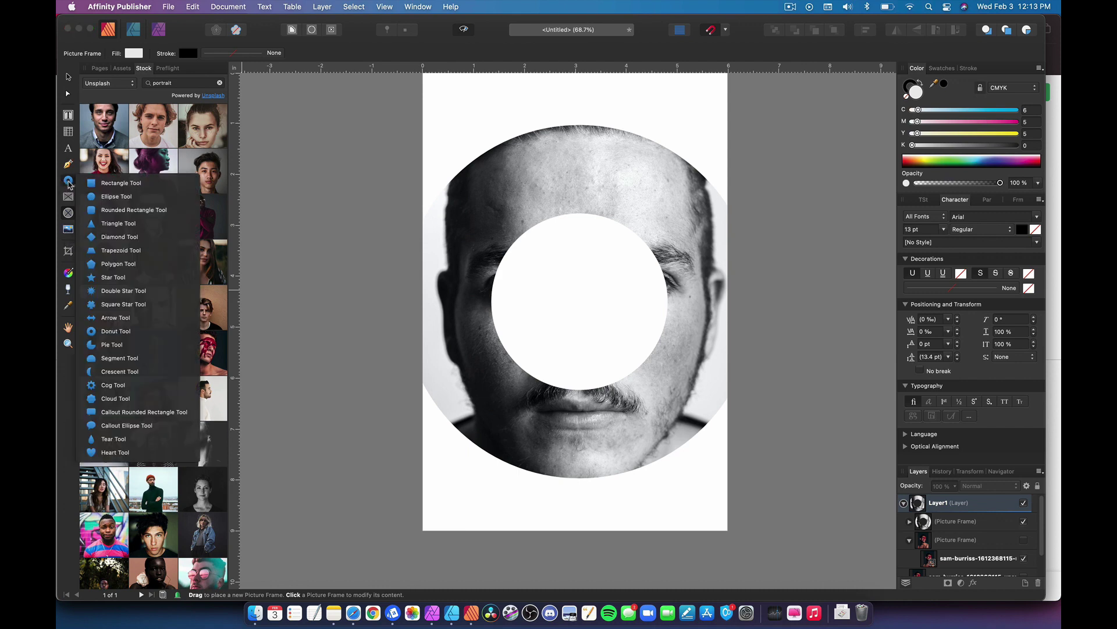
key("p")
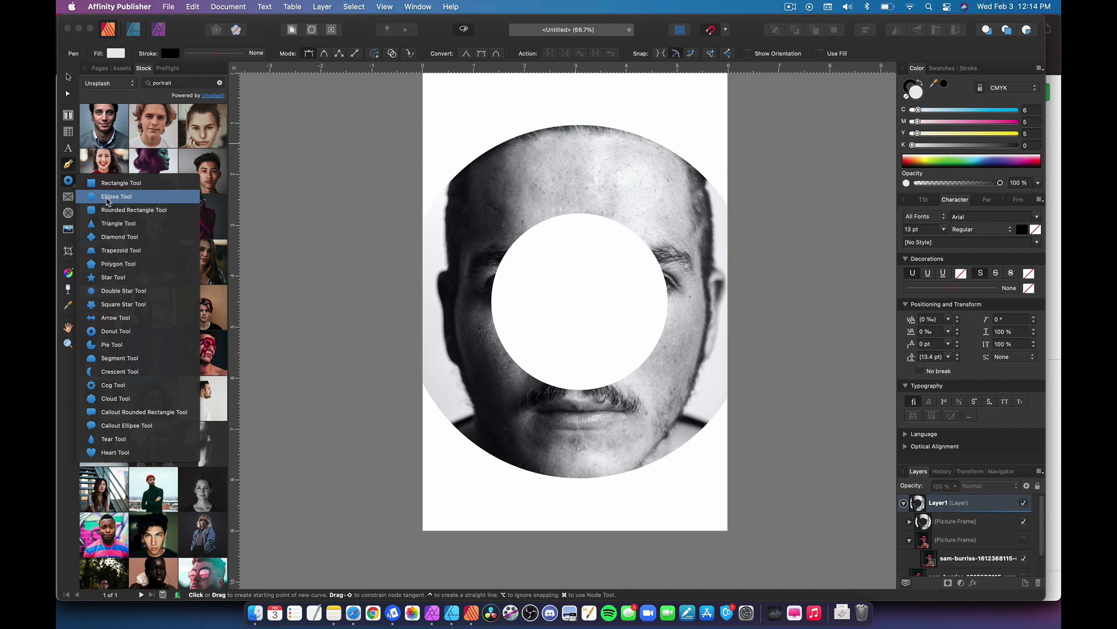
Draw a closed freeform curve around the upper part of the donut portrait with the Pen tool.
left_click(107, 200)
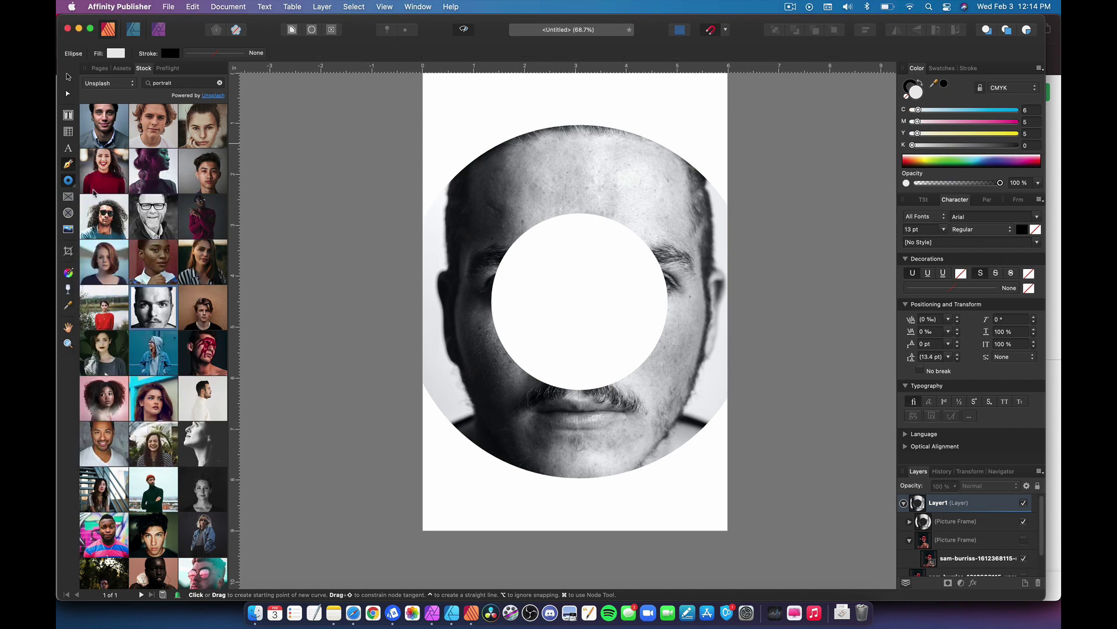
left_click_drag(474, 103, 446, 110)
mouse_move(403, 182)
left_mouse_down()
mouse_move(396, 245)
mouse_move(414, 292)
left_mouse_up()
left_click_drag(443, 315, 507, 360)
left_click(757, 149)
left_click(678, 103)
left_click(527, 96)
left_click_drag(474, 103, 498, 93)
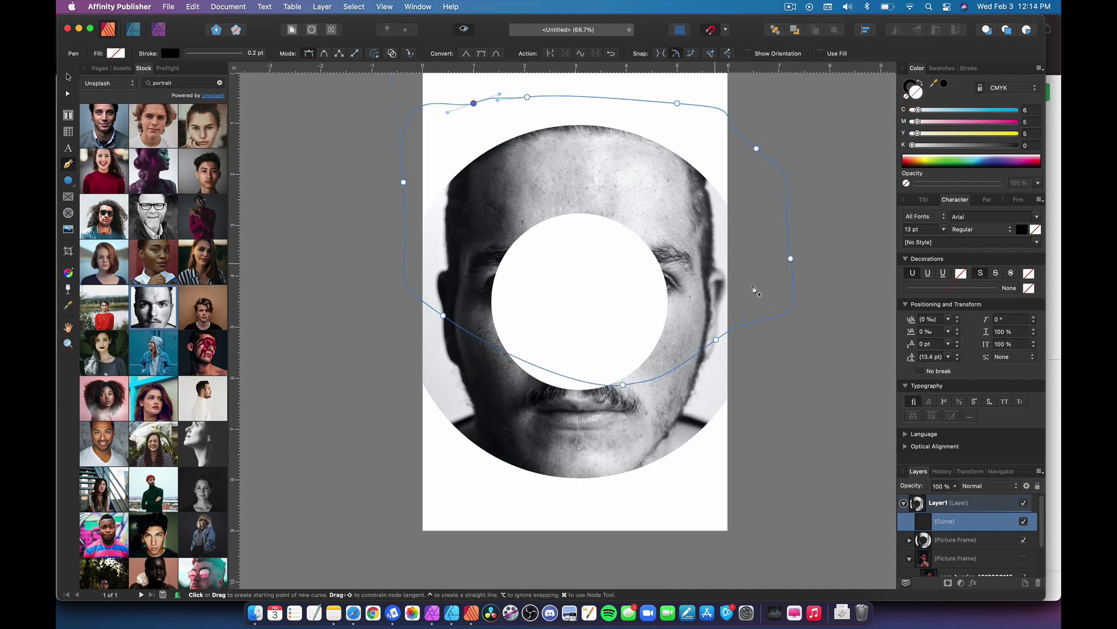
Delete Layer1 together with the curve and picture frames it contains.
left_click(974, 504)
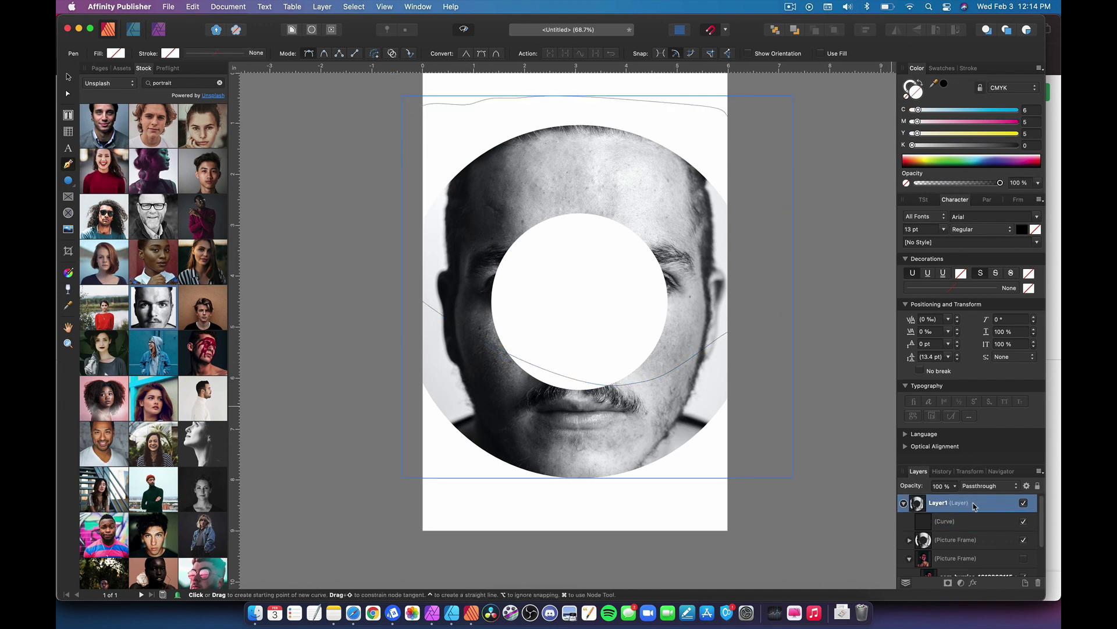
key("Delete")
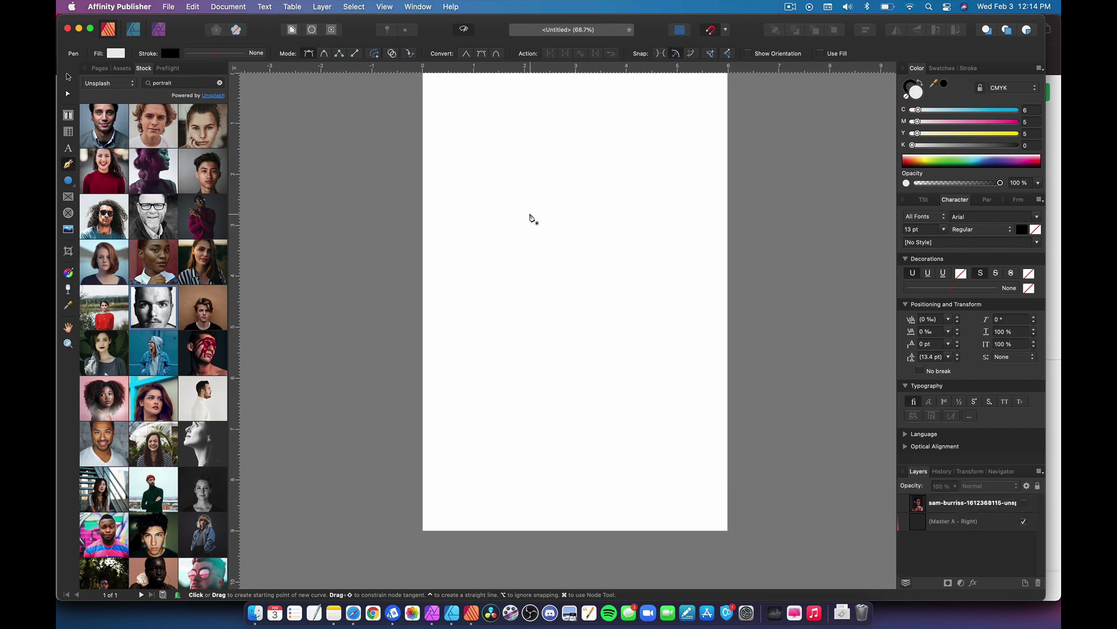
Draw a closed irregular curve about 7.7 in wide with the Pen tool, extending past the page's left edge.
left_click(512, 156)
left_click_drag(338, 221, 358, 231)
left_click_drag(563, 316, 574, 315)
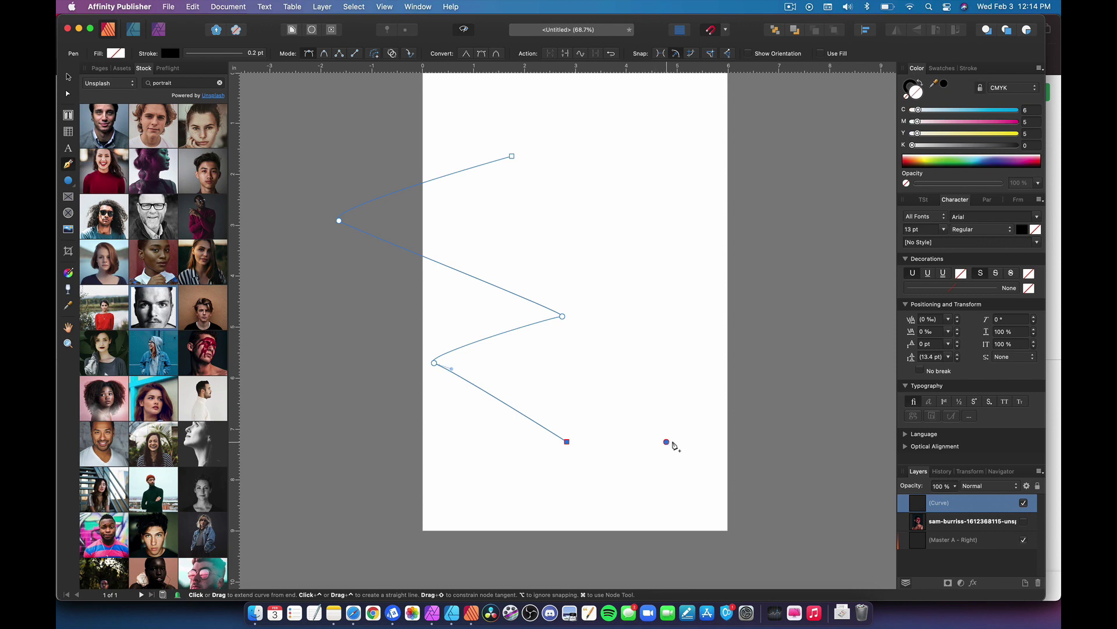
left_click(655, 167)
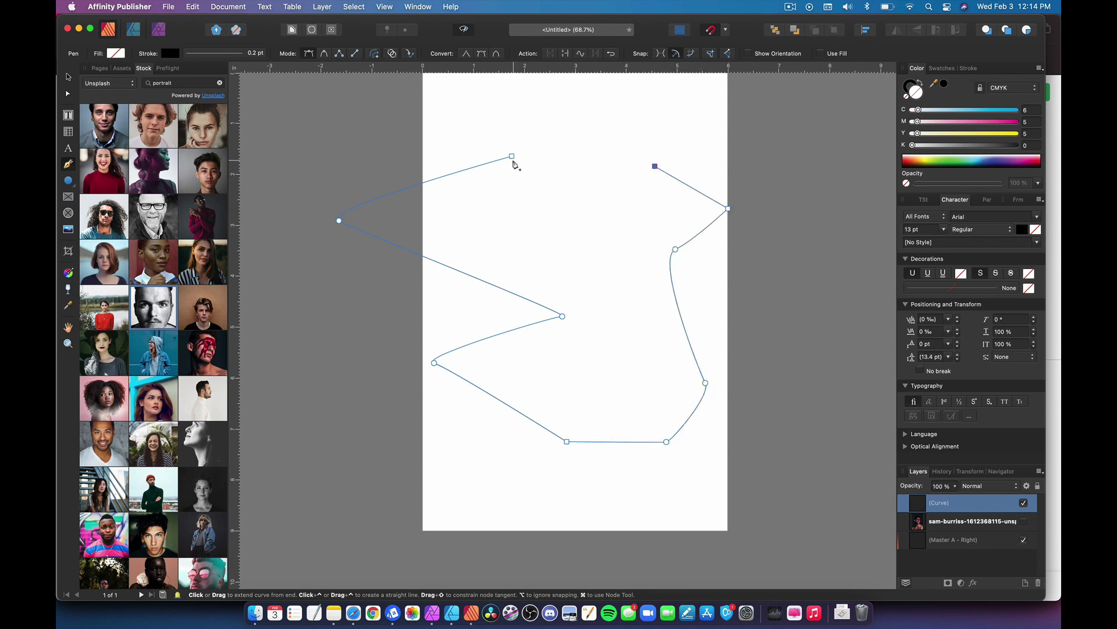
left_click(513, 156)
Convert the irregular curve to a picture frame and fill it with the stock photo of the laughing woman in red.
key("v")
right_click(512, 238)
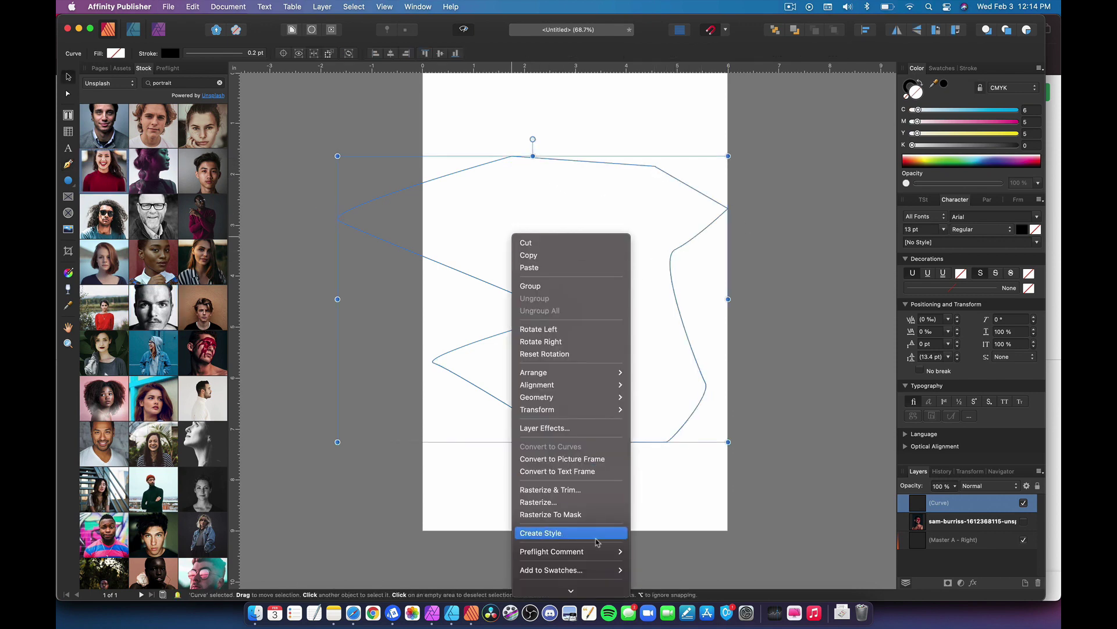
left_click(582, 458)
left_click_drag(327, 233, 619, 277)
left_click_drag(541, 290, 560, 352)
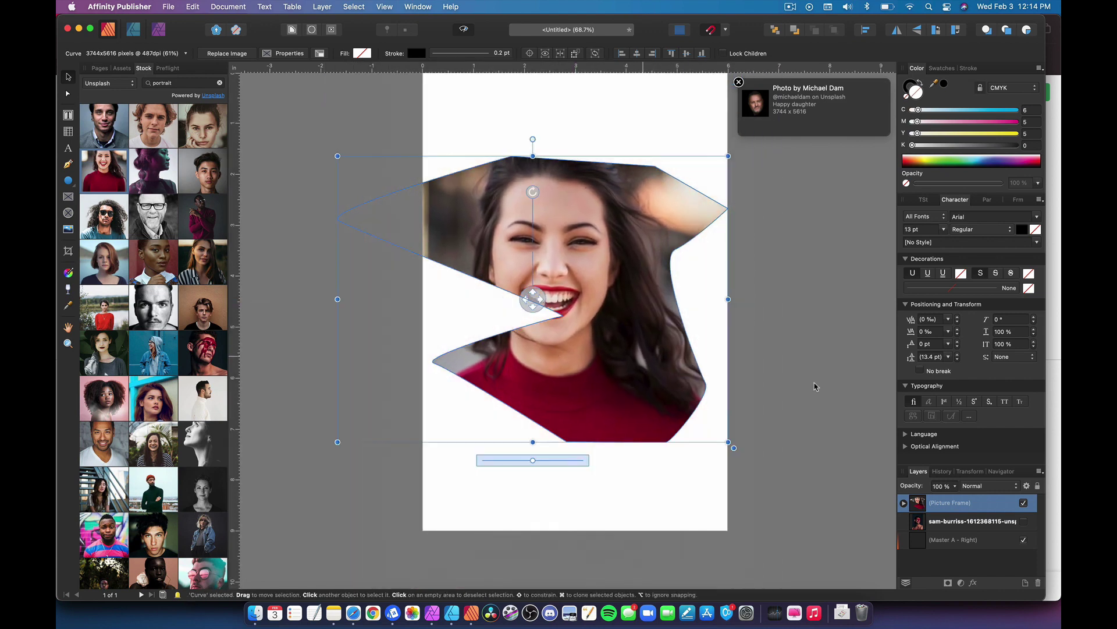
left_click(878, 398)
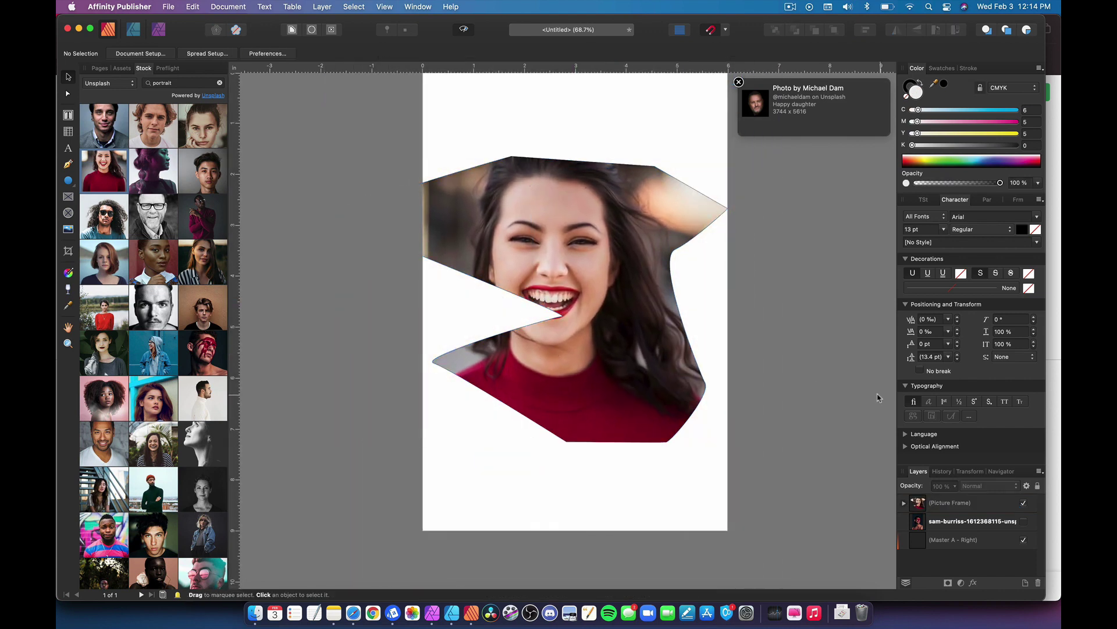
Place the stock portrait of the woman in a striped shirt and scale it to about 29% so it fits inside the page.
left_click(1025, 525)
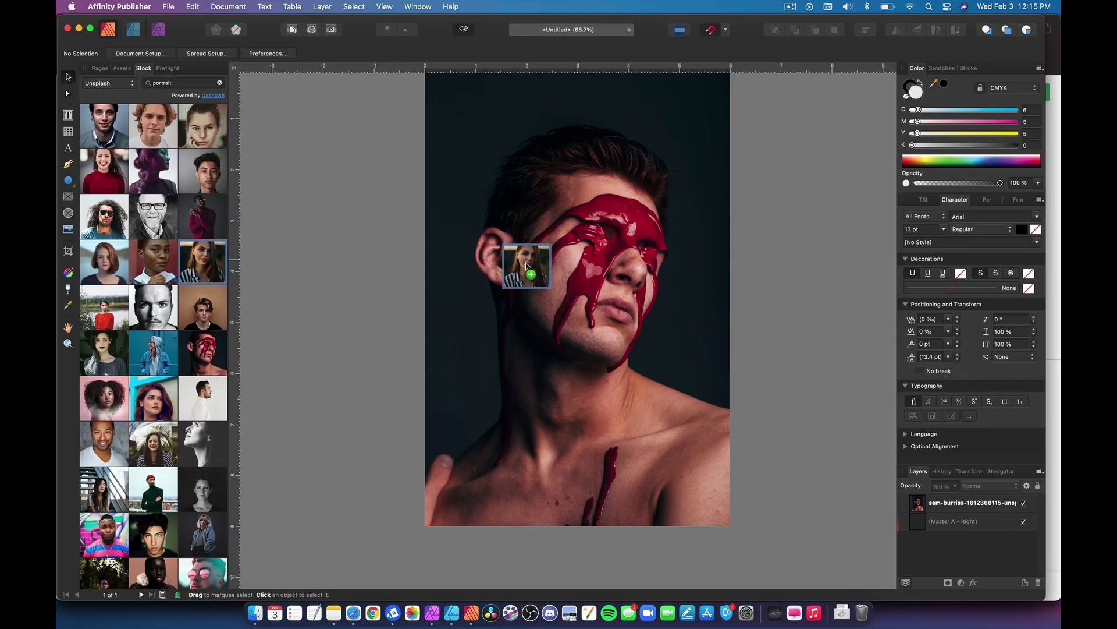
left_click_drag(513, 259, 544, 264)
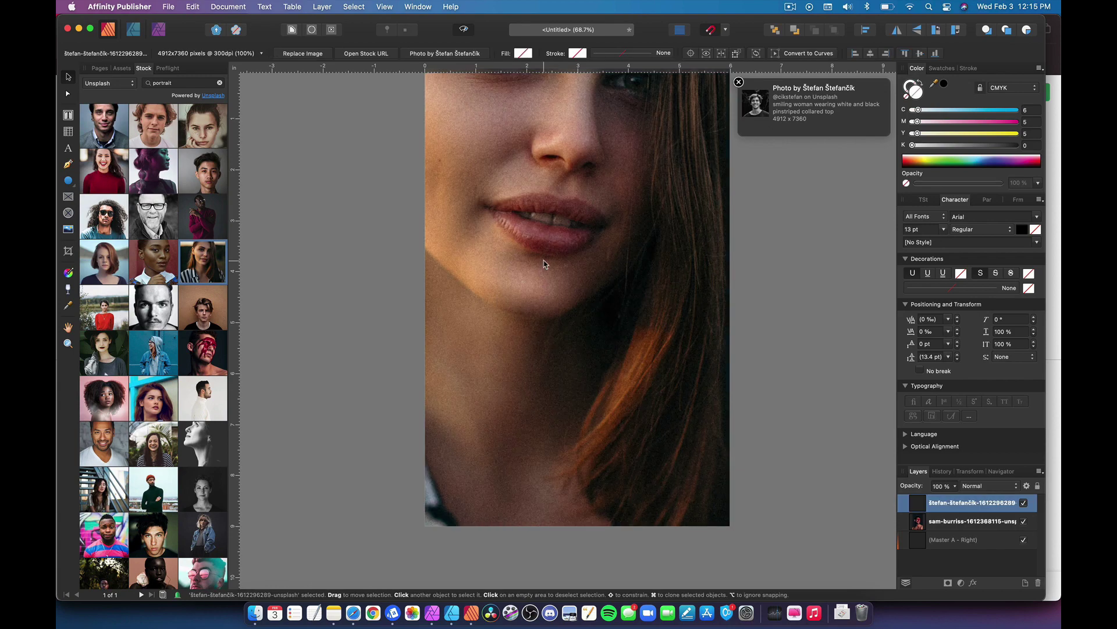
scroll(593, 289, "down", 10)
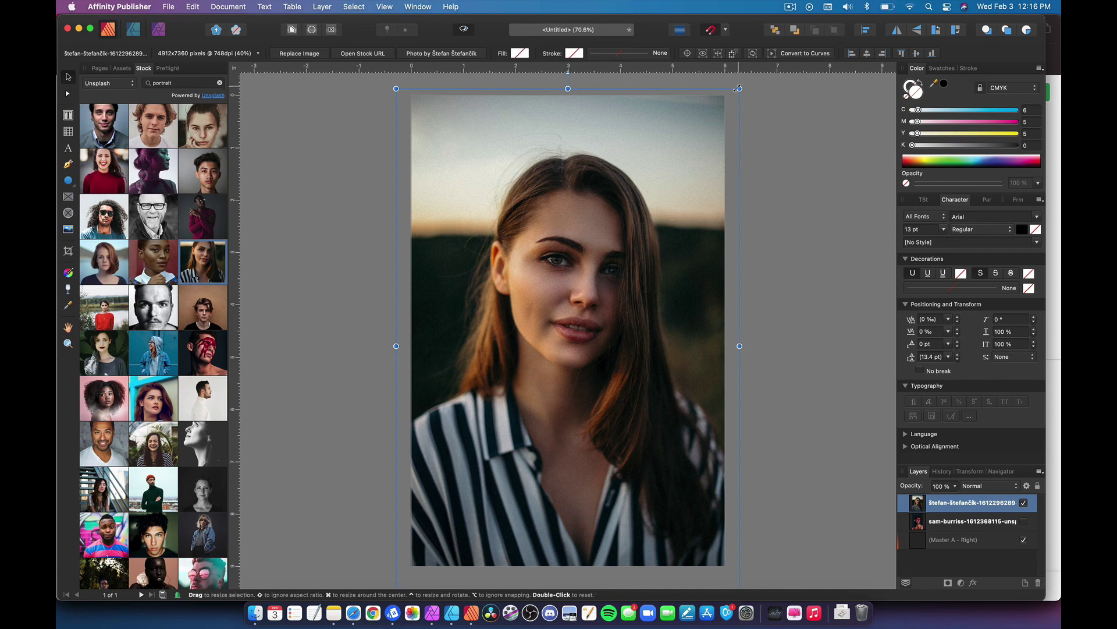
left_click_drag(736, 91, 853, 152)
left_click_drag(743, 344, 803, 373)
key("super+z")
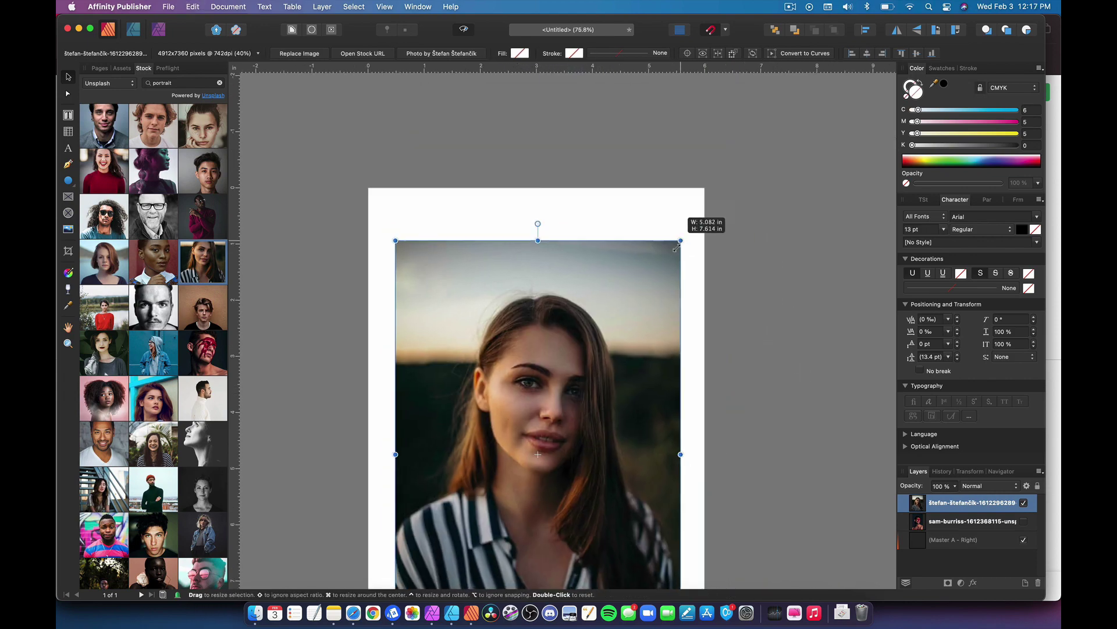
left_click_drag(681, 240, 676, 249)
scroll(697, 271, "down", 3)
scroll(627, 272, "up", 1)
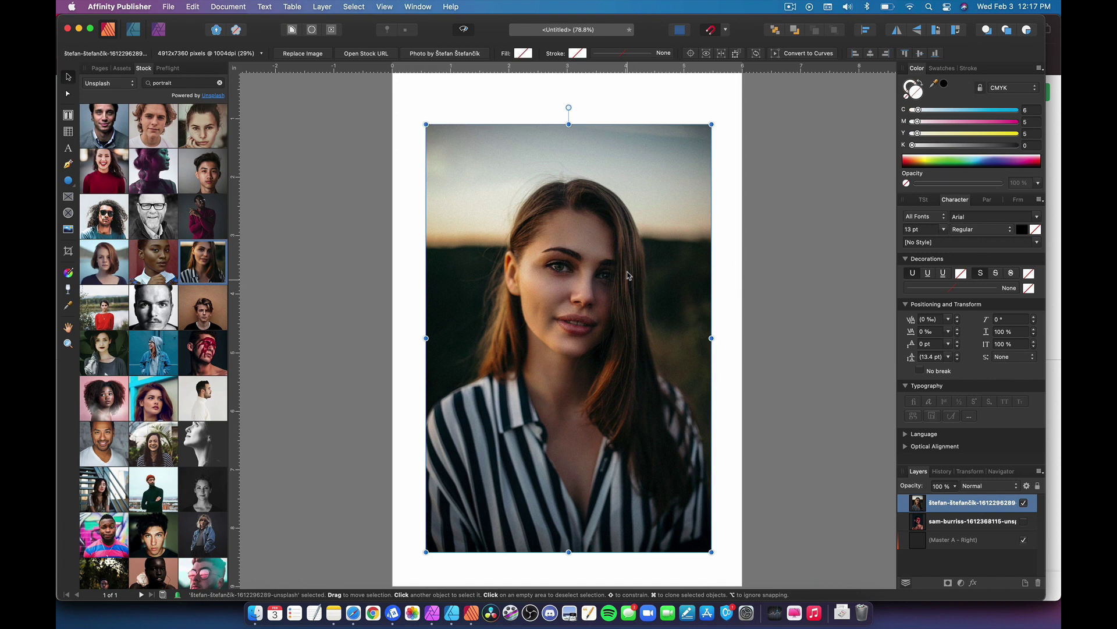
Convert the placed striped-shirt portrait to a picture frame and reselect it.
right_click(627, 275)
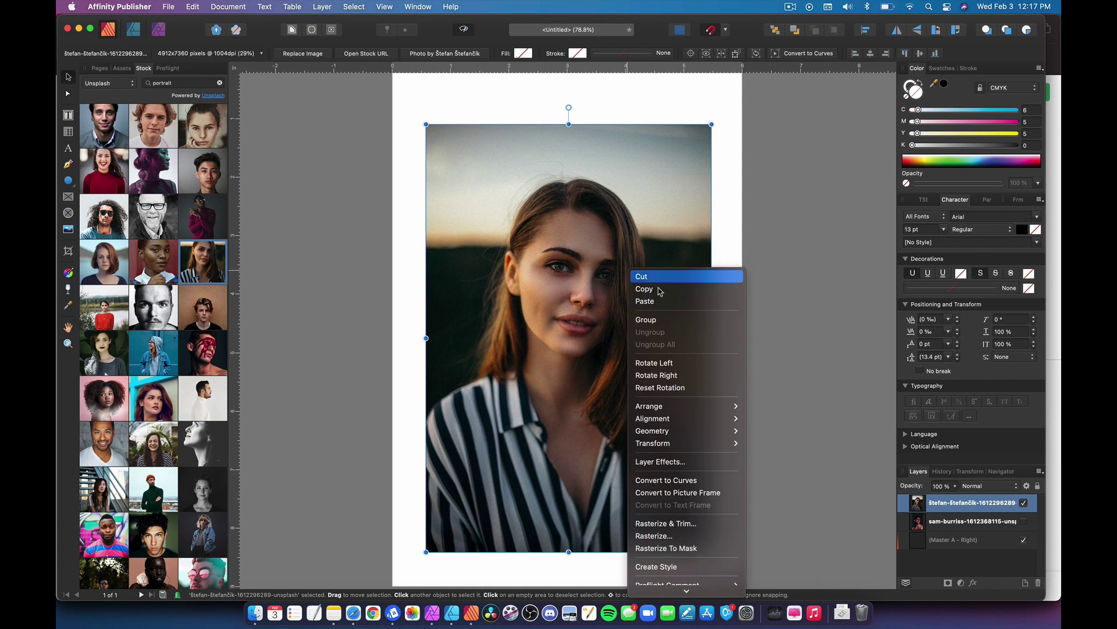
left_click(672, 494)
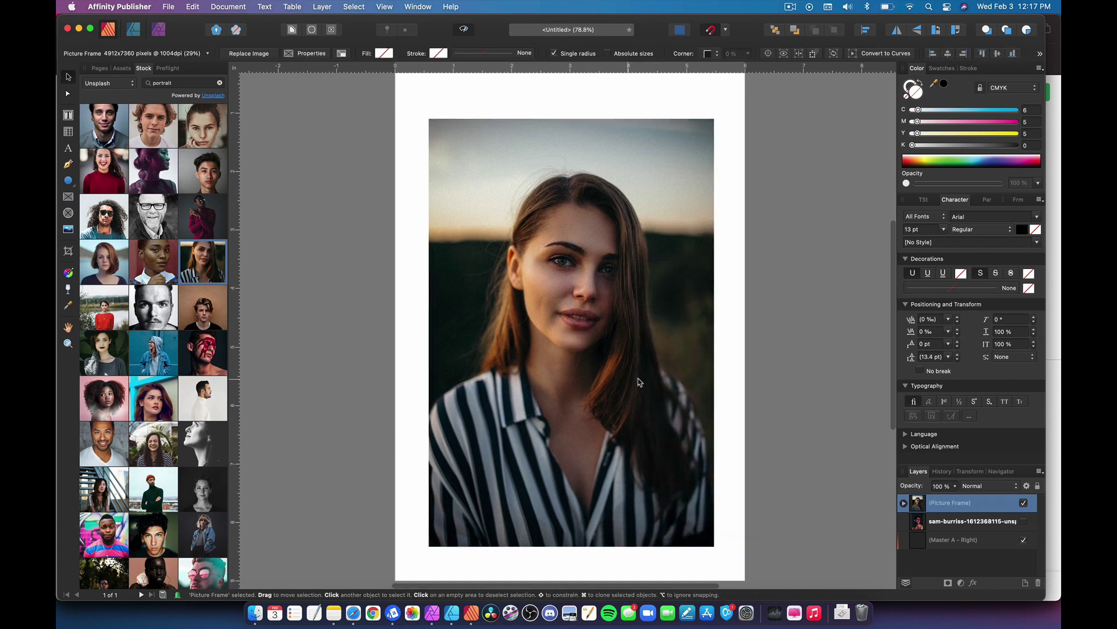
left_click(748, 373)
left_click(677, 372)
Try narrowing the picture frame by its right edge to crop the portrait, and restore the original width.
left_click_drag(715, 333, 699, 332)
key("super+z")
scroll(657, 340, "up", 1)
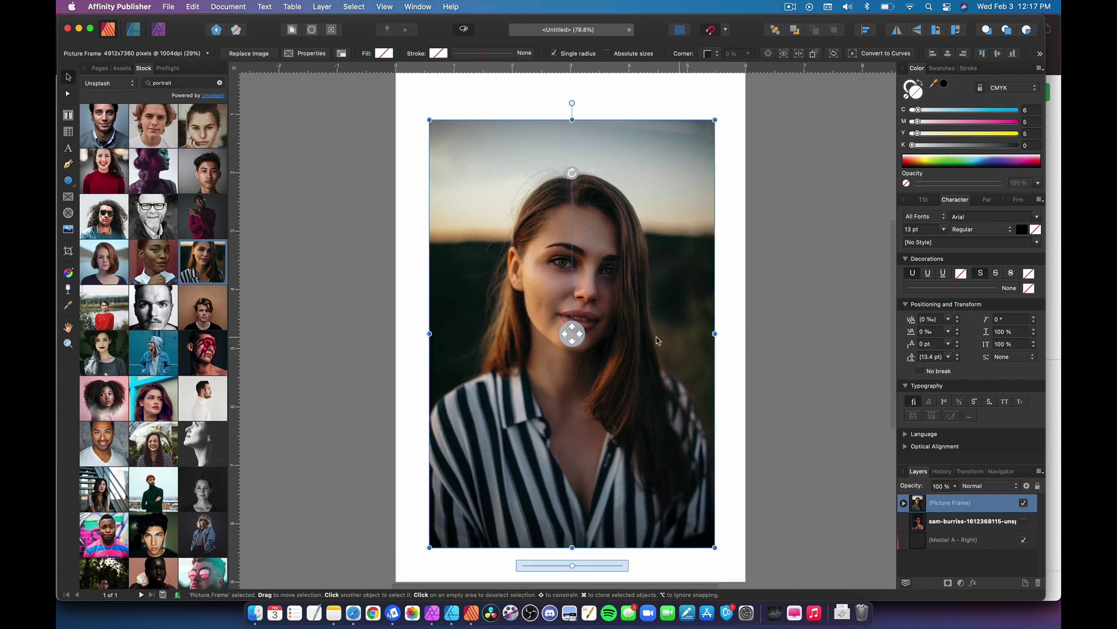
left_click_drag(716, 336, 699, 346)
key("z")
key("v")
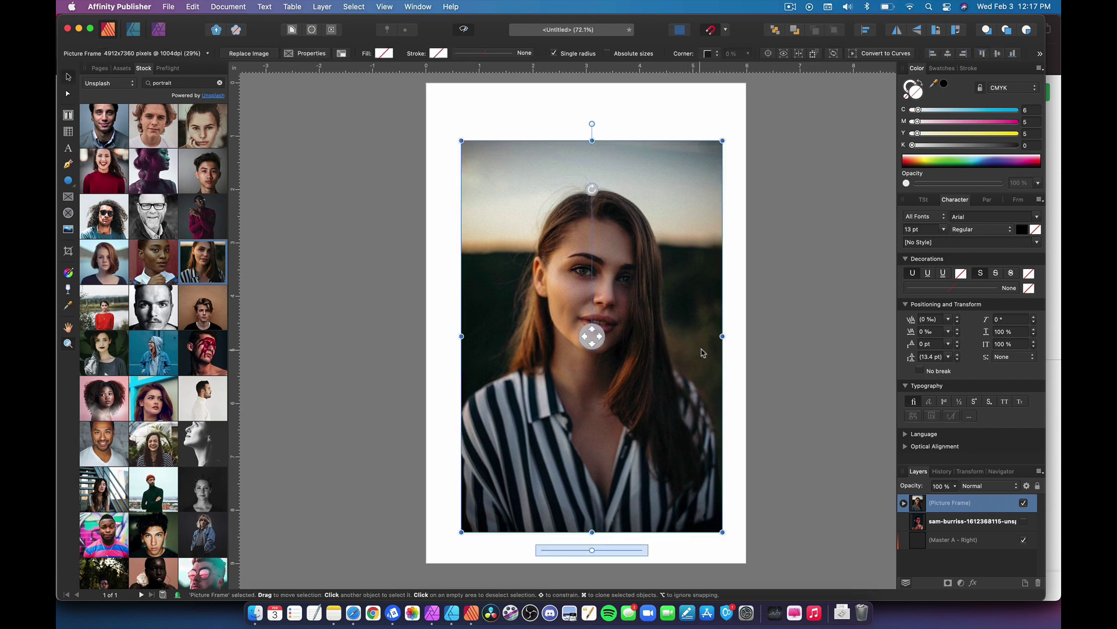
left_click_drag(722, 336, 723, 367)
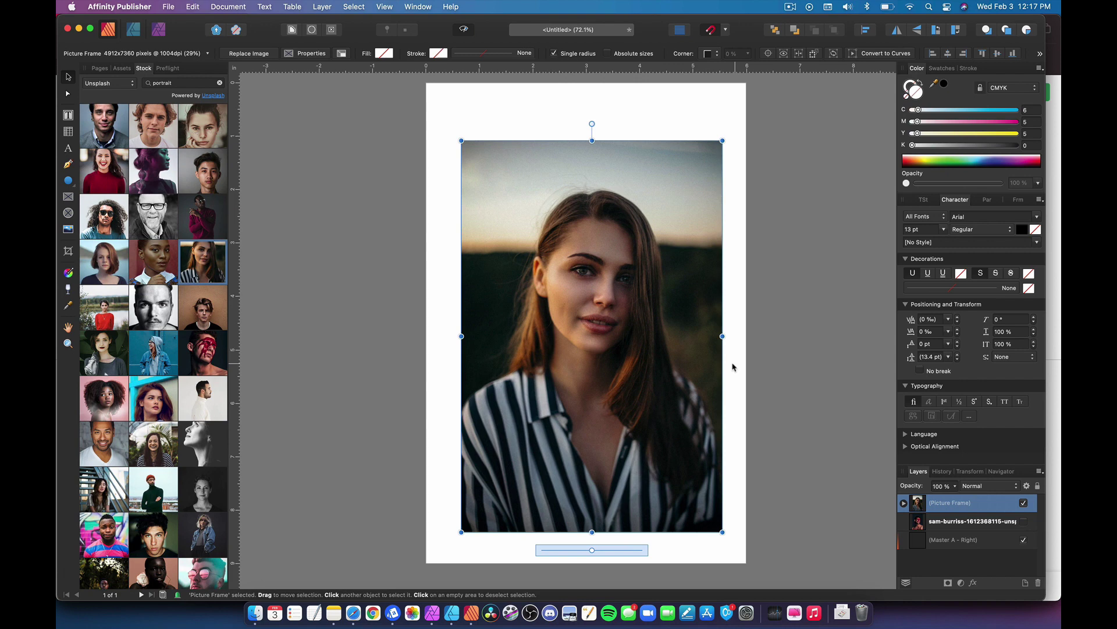
Test the frame's content move and zoom controls along with cropping at its right edge, and undo the changes.
mouse_move(588, 335)
left_mouse_down()
mouse_move(607, 345)
mouse_move(558, 343)
mouse_move(583, 343)
left_mouse_up()
mouse_move(701, 338)
left_mouse_down()
mouse_move(670, 337)
mouse_move(692, 340)
left_mouse_up()
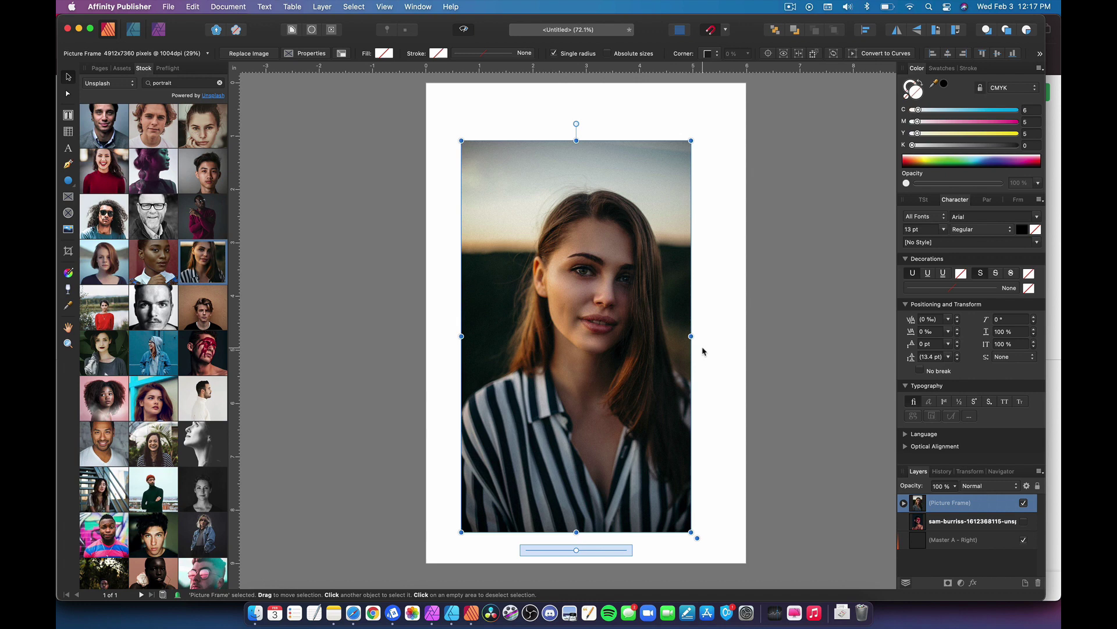
mouse_move(549, 367)
left_click_drag(576, 549, 599, 553)
left_click_drag(722, 336, 711, 334)
key("super+z")
key("super+z")
Try resizing the picture frame from its upper-right corner, adjusting the content zoom and cropping in from the right edge.
scroll(718, 133, "down", 1)
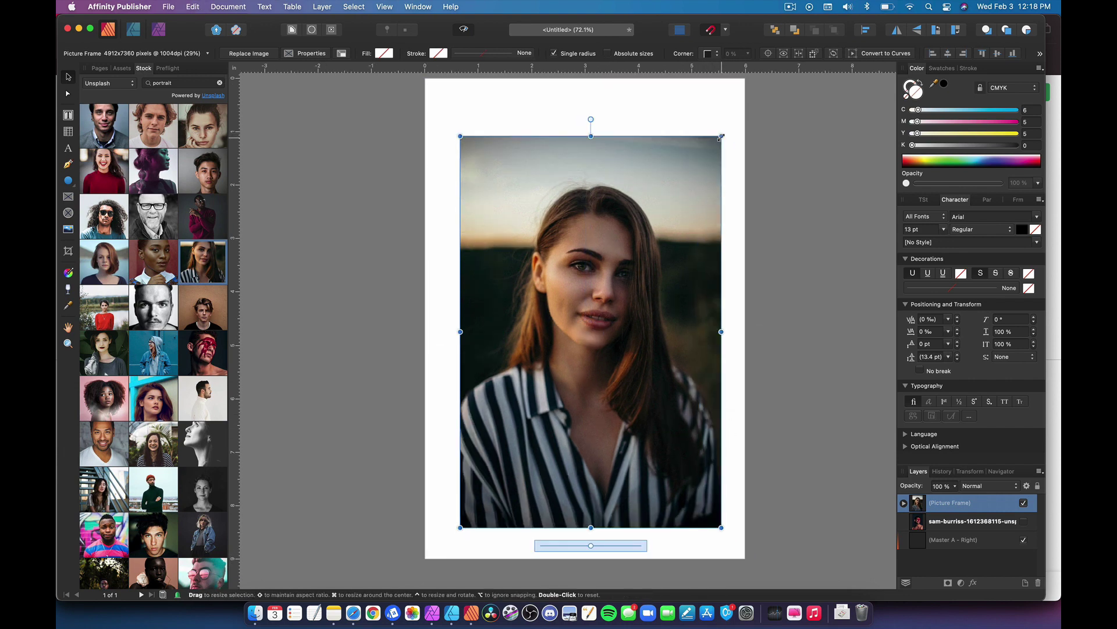
mouse_move(721, 137)
left_mouse_down()
mouse_move(711, 142)
mouse_move(724, 150)
left_mouse_up()
key("super+z")
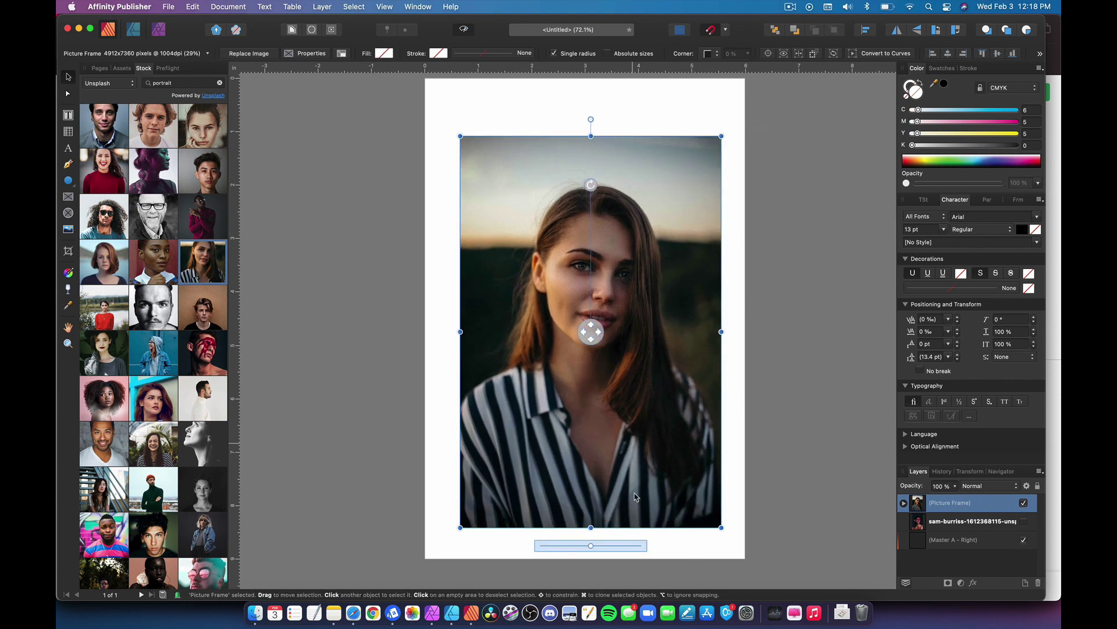
mouse_move(590, 546)
left_mouse_down()
mouse_move(582, 548)
mouse_move(591, 549)
left_mouse_up()
left_click_drag(723, 332, 618, 333)
left_click_drag(617, 334, 618, 333)
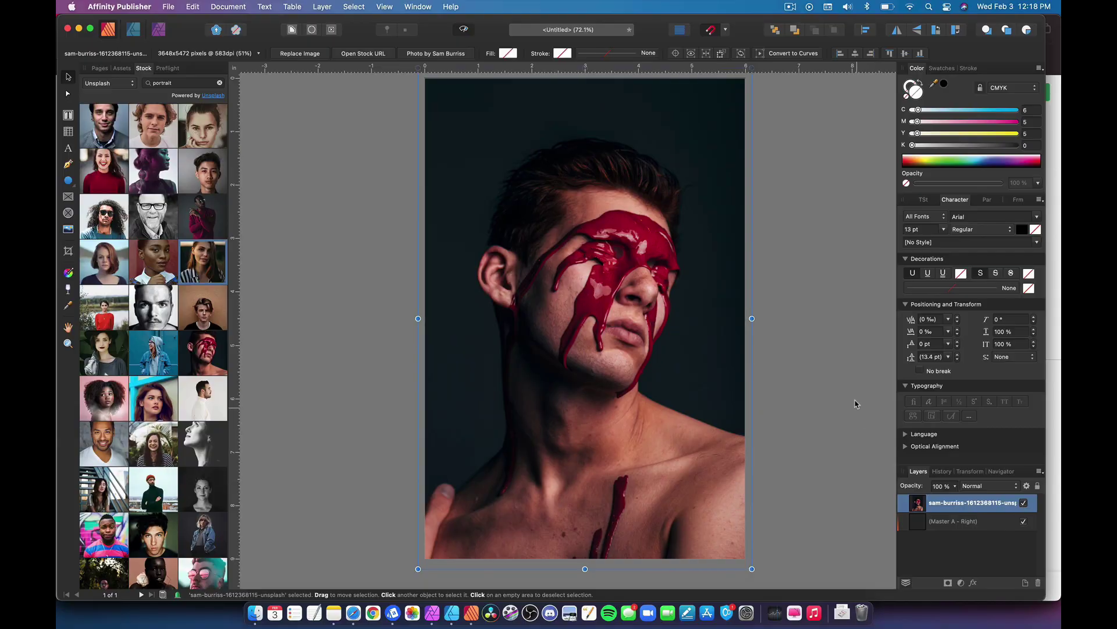
Add the artistic text "random" across the upper part of the red-paint portrait.
left_click(856, 309)
key("t")
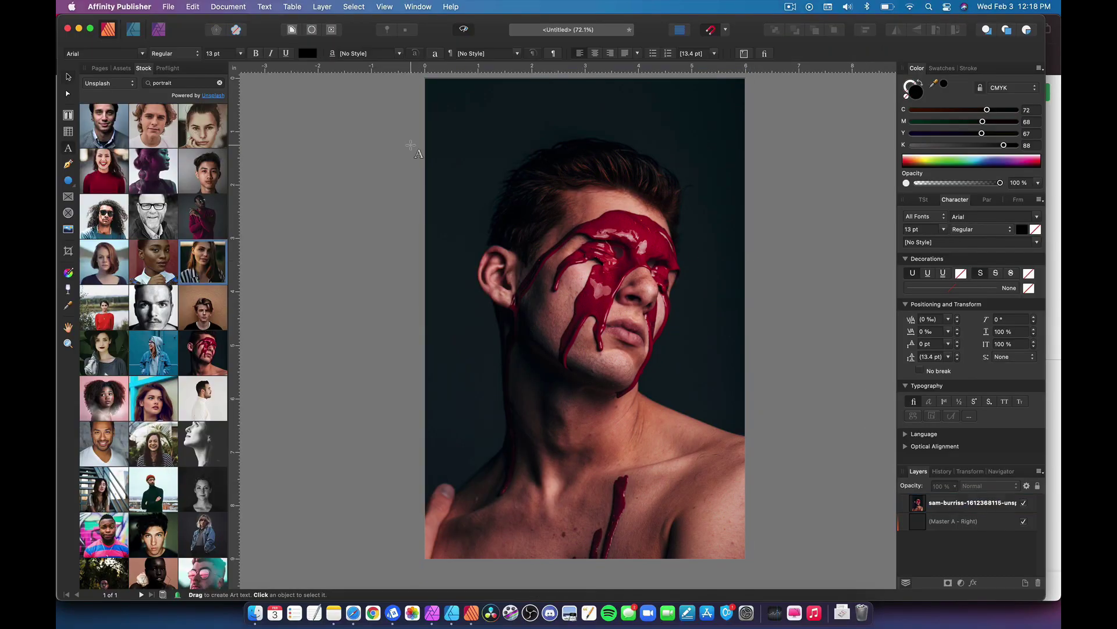
scroll(430, 112, "up", 3)
left_click_drag(439, 170, 533, 239)
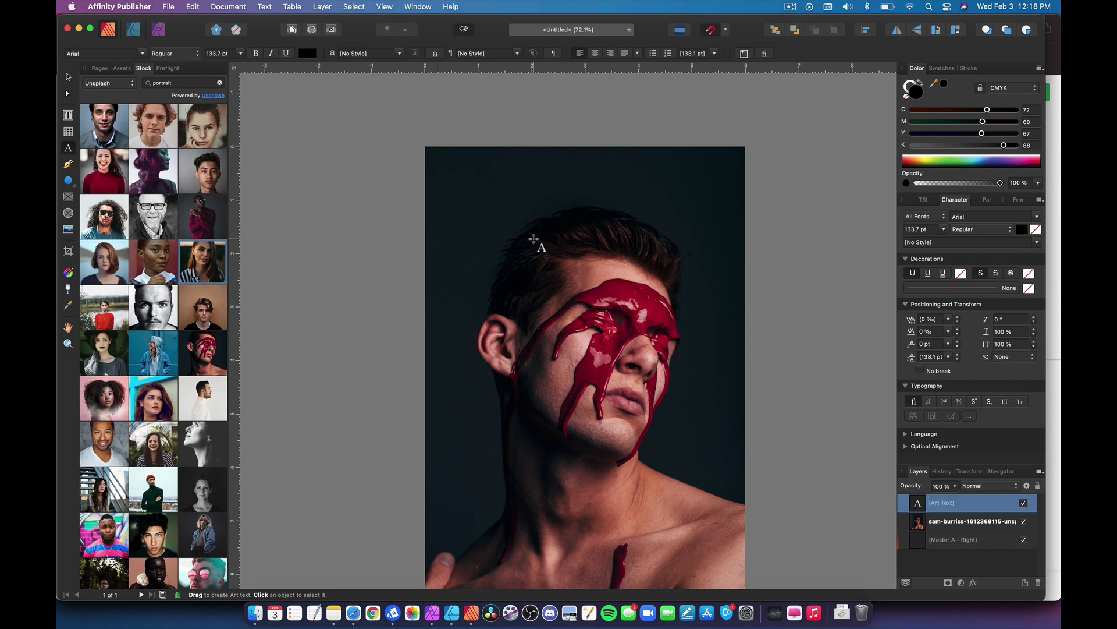
type("random")
Set the text "random" in Helvetica Neue Condensed Bold.
key("super+a")
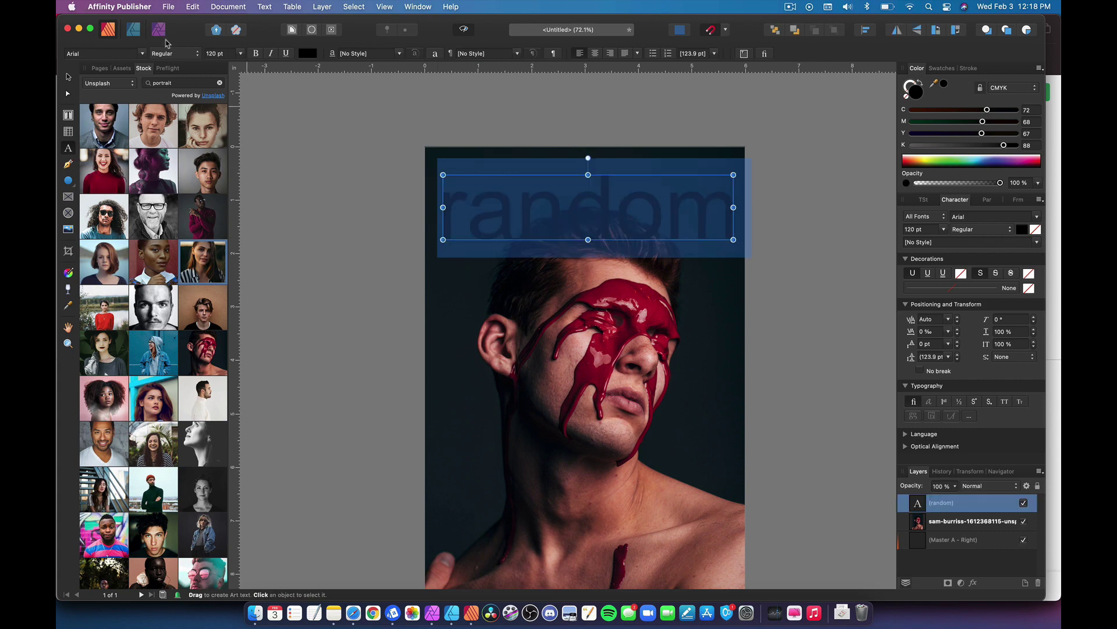
left_click(133, 54)
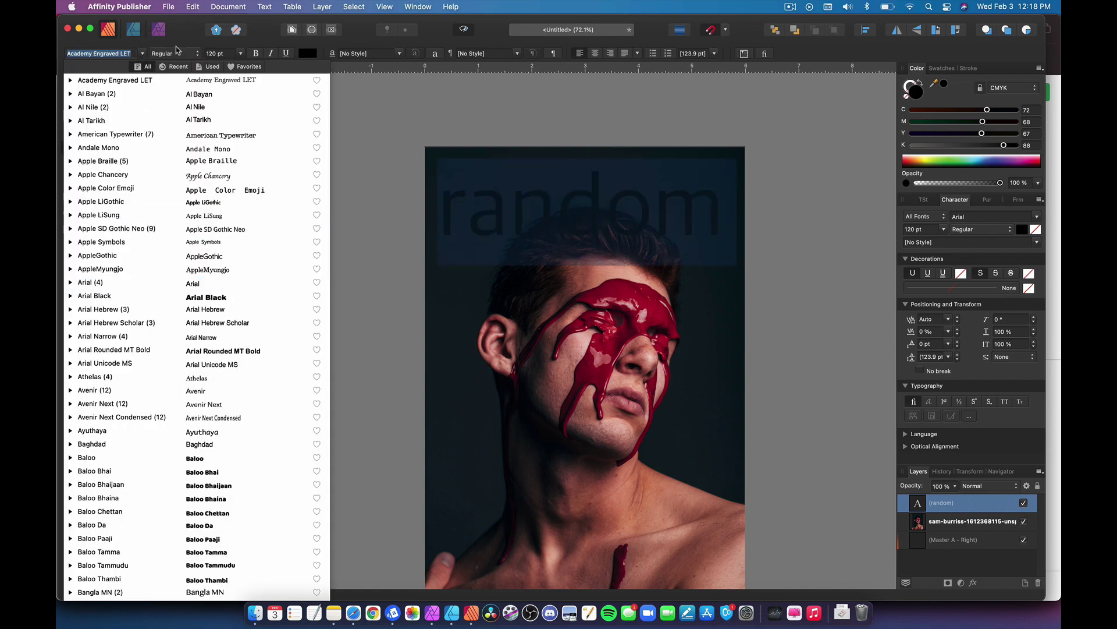
left_click(174, 66)
left_click(175, 54)
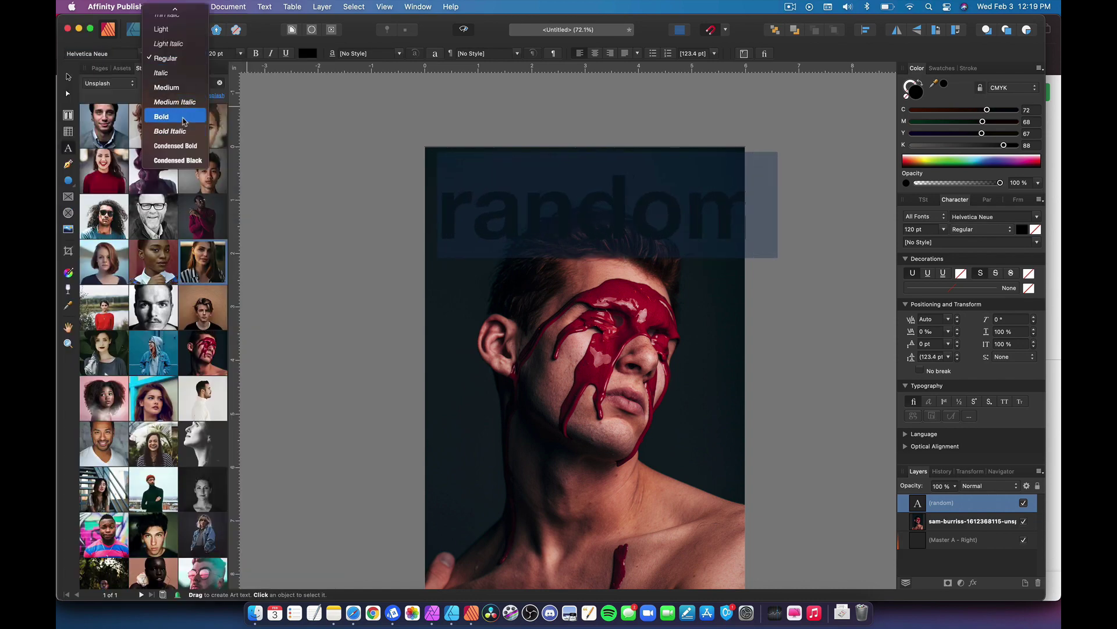
left_click(183, 149)
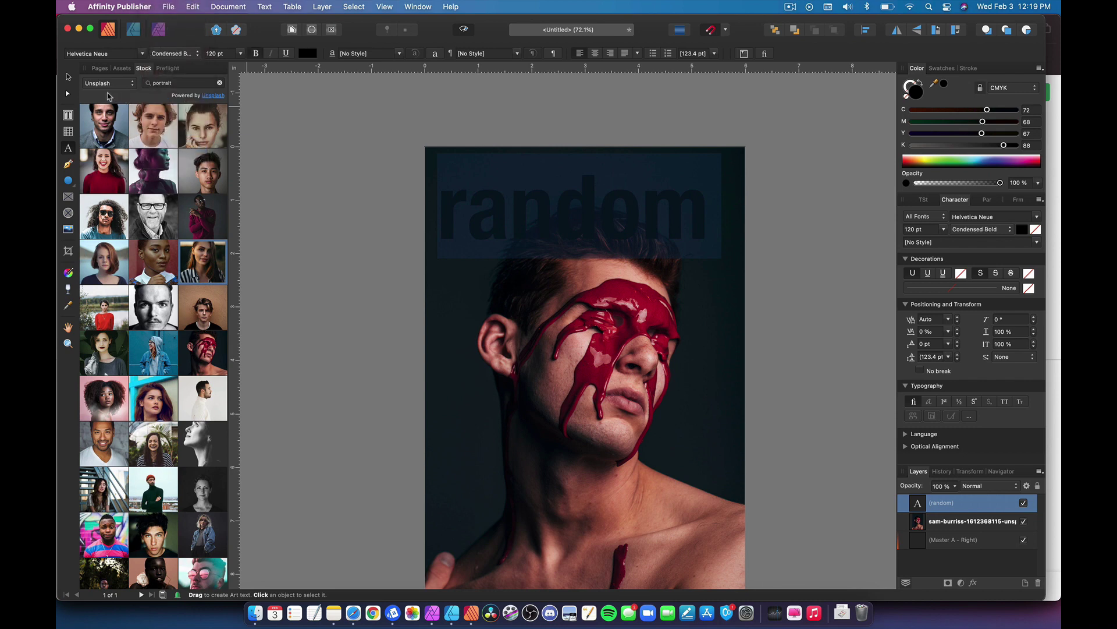
Enlarge the text "random" to about 152.7 pt, spanning the page width, and colour it light blue.
left_click(69, 77)
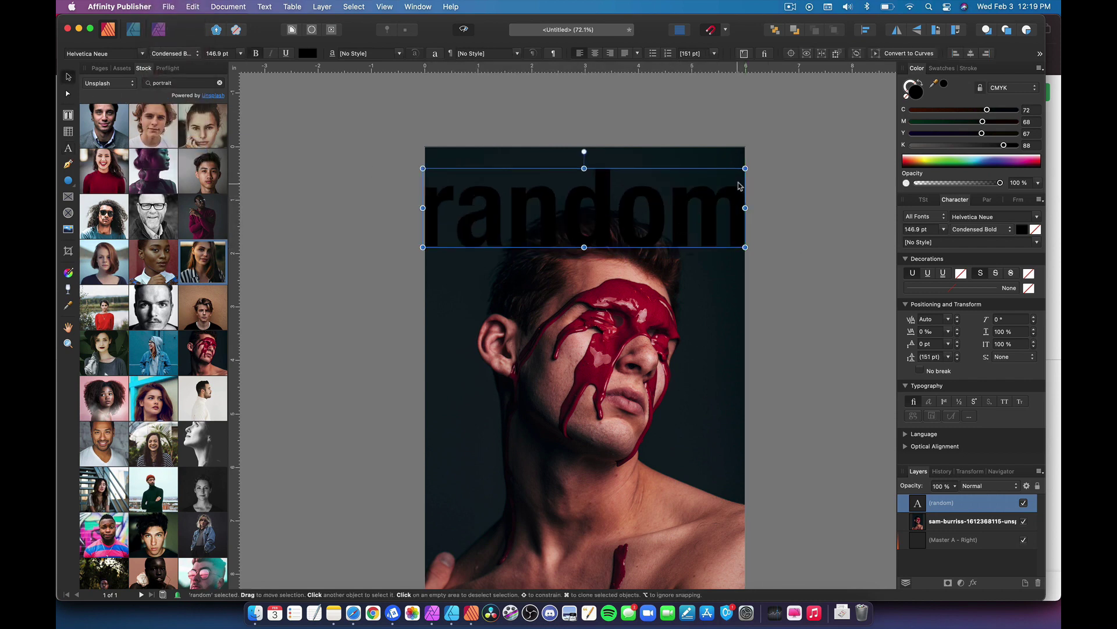
left_click_drag(745, 170, 758, 165)
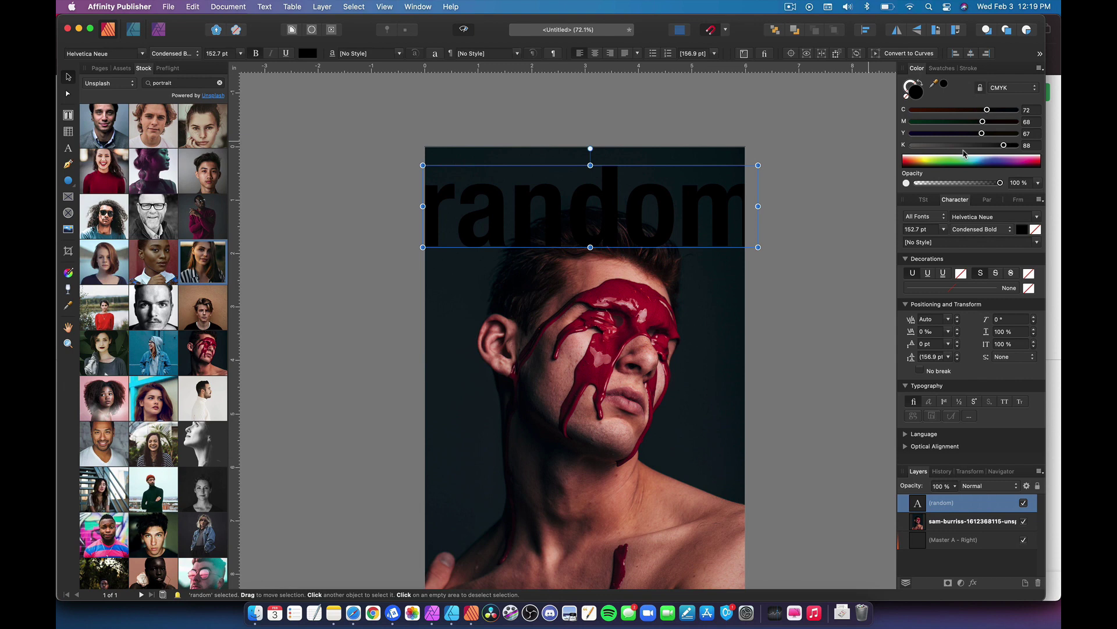
left_click(981, 161)
left_click(842, 213)
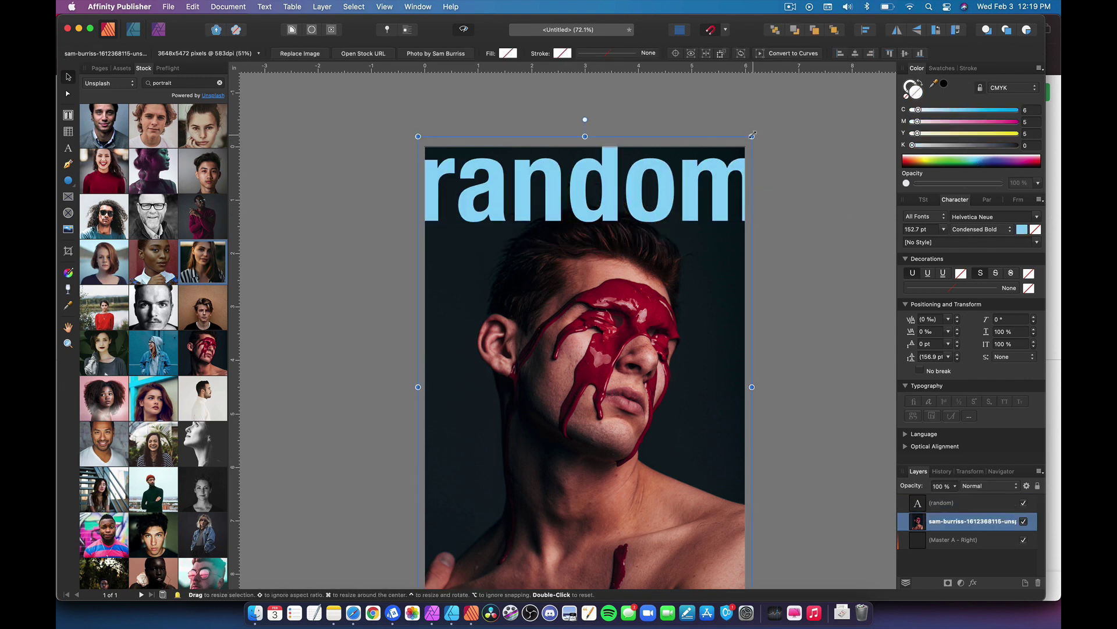
Move the title up to the page's upper edge and enlarge the red-paint portrait behind it to about 6.7 in wide.
left_click_drag(753, 135, 801, 125)
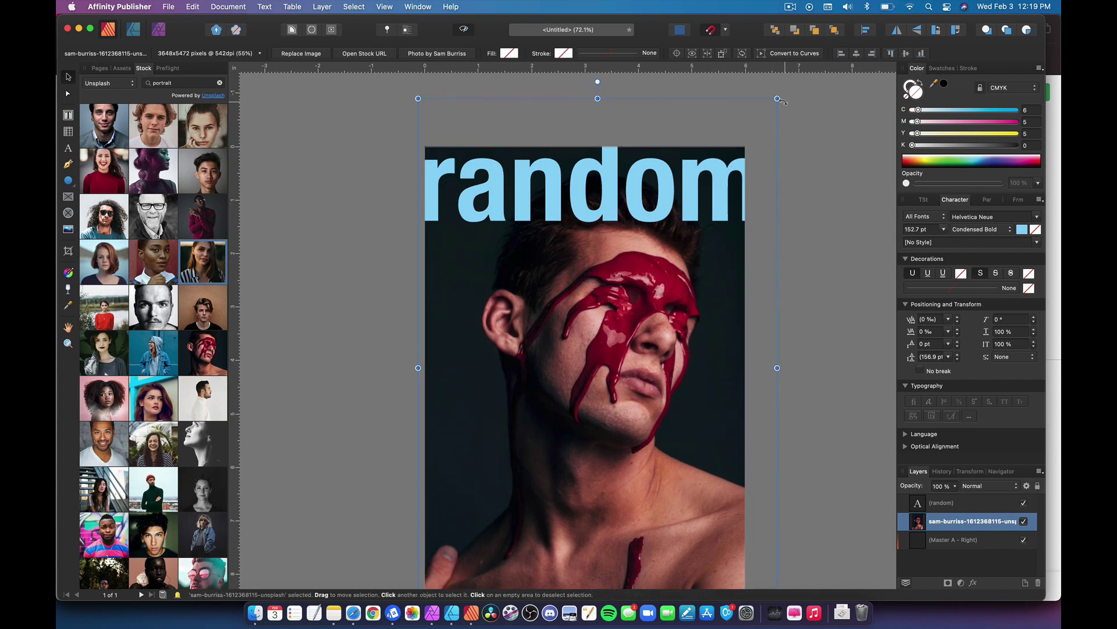
left_click_drag(777, 99, 792, 117)
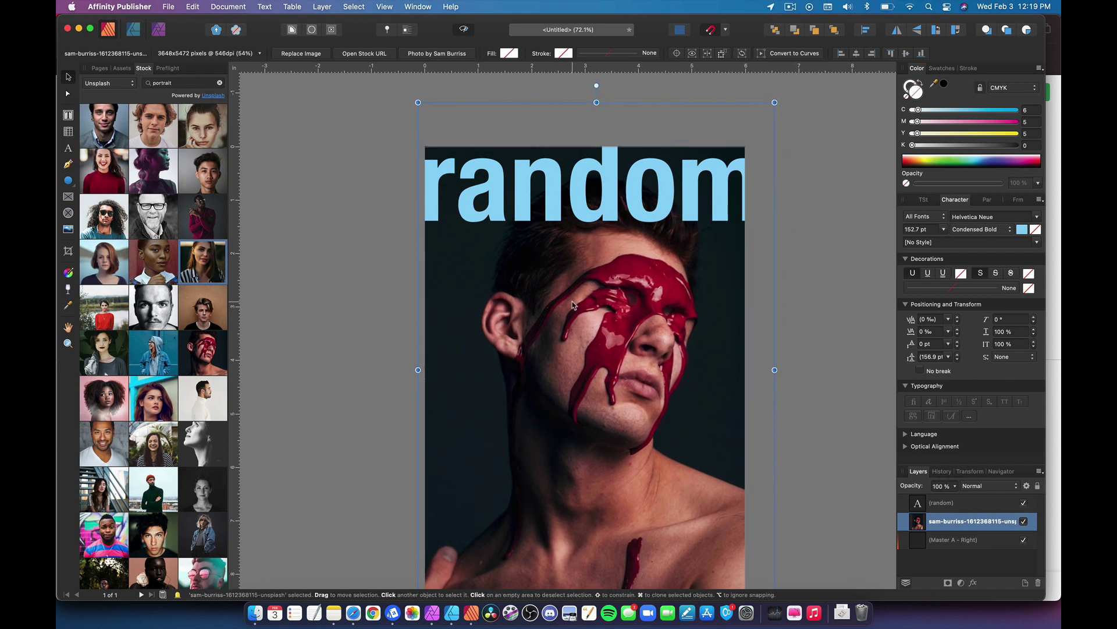
scroll(699, 310, "down", 2)
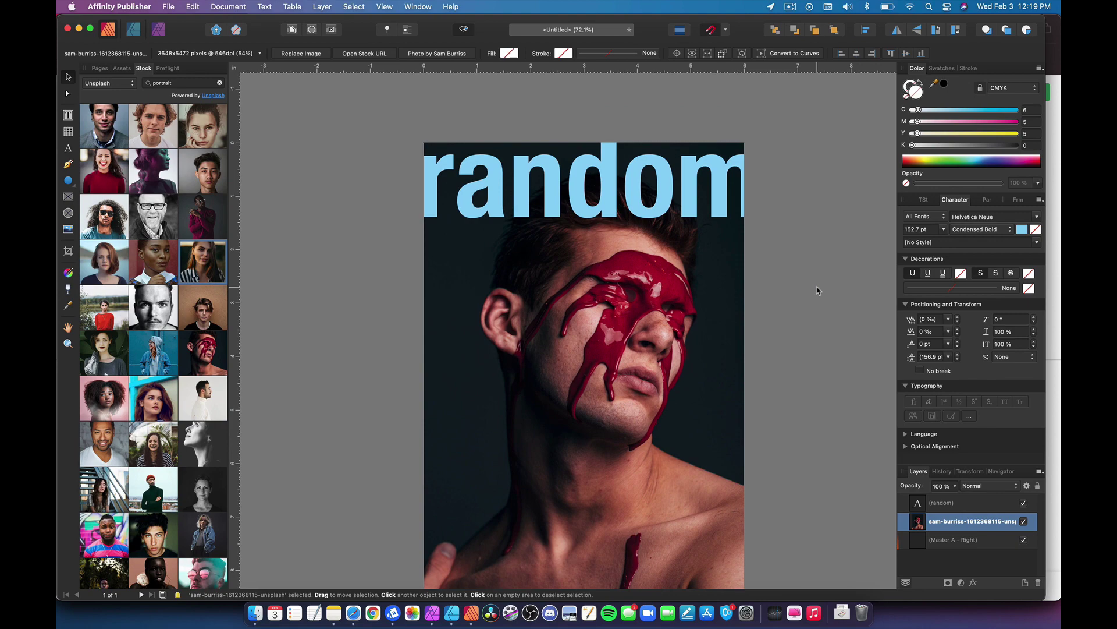
scroll(796, 285, "down", 2)
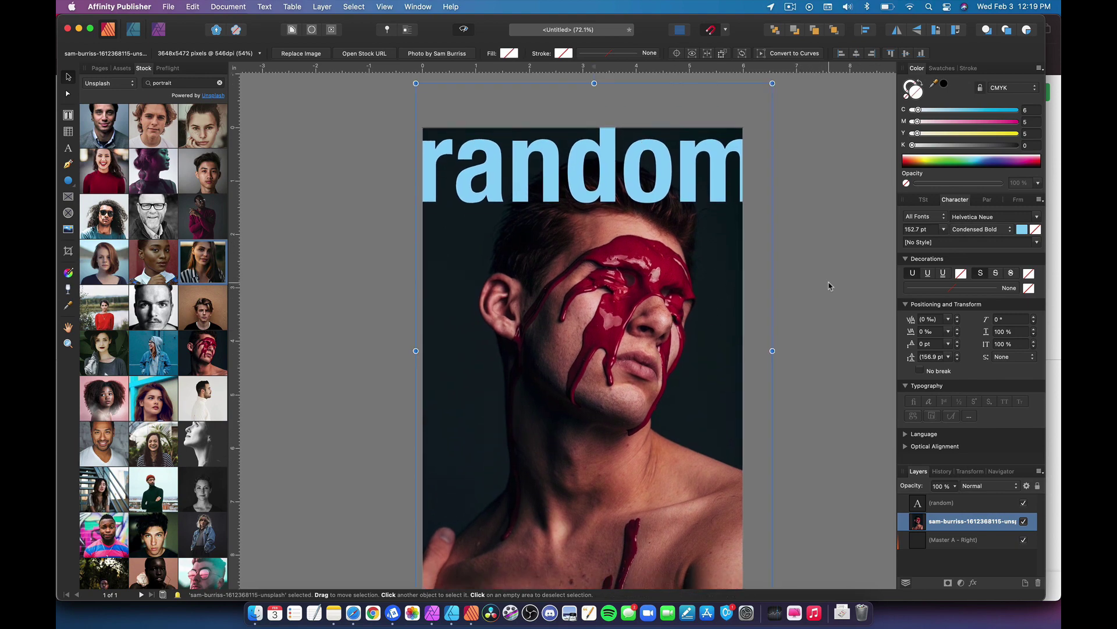
scroll(843, 261, "down", 1)
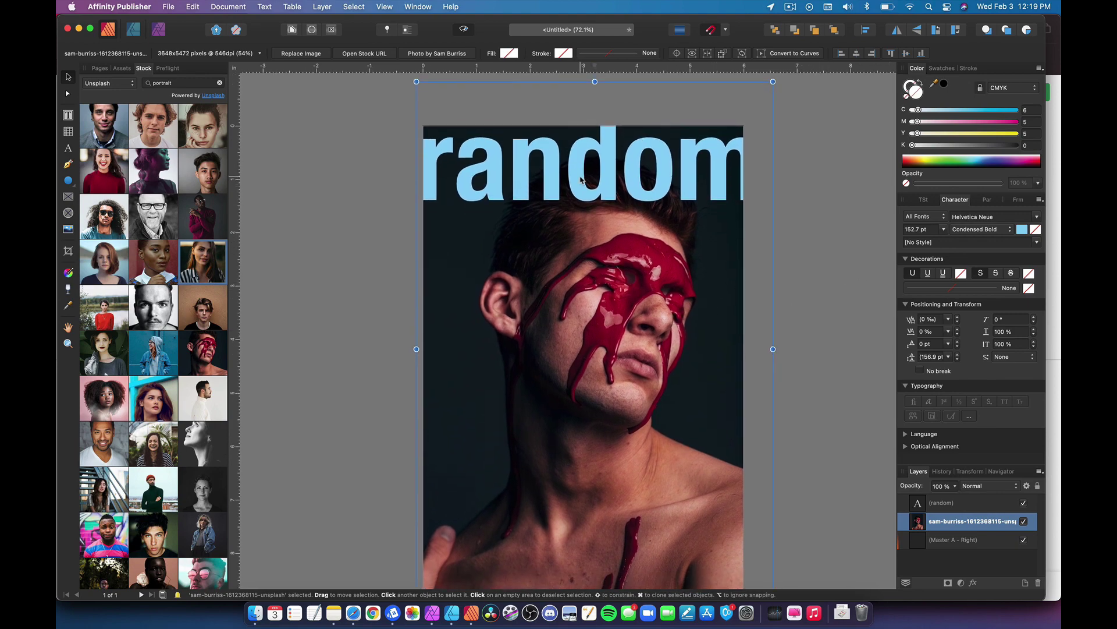
scroll(581, 179, "up", 5)
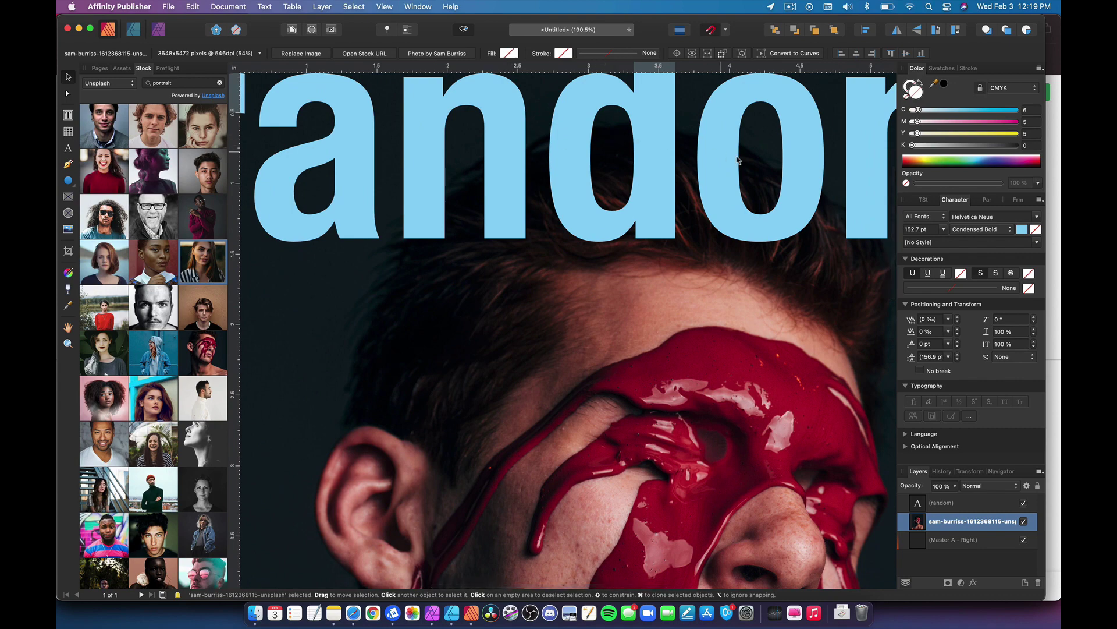
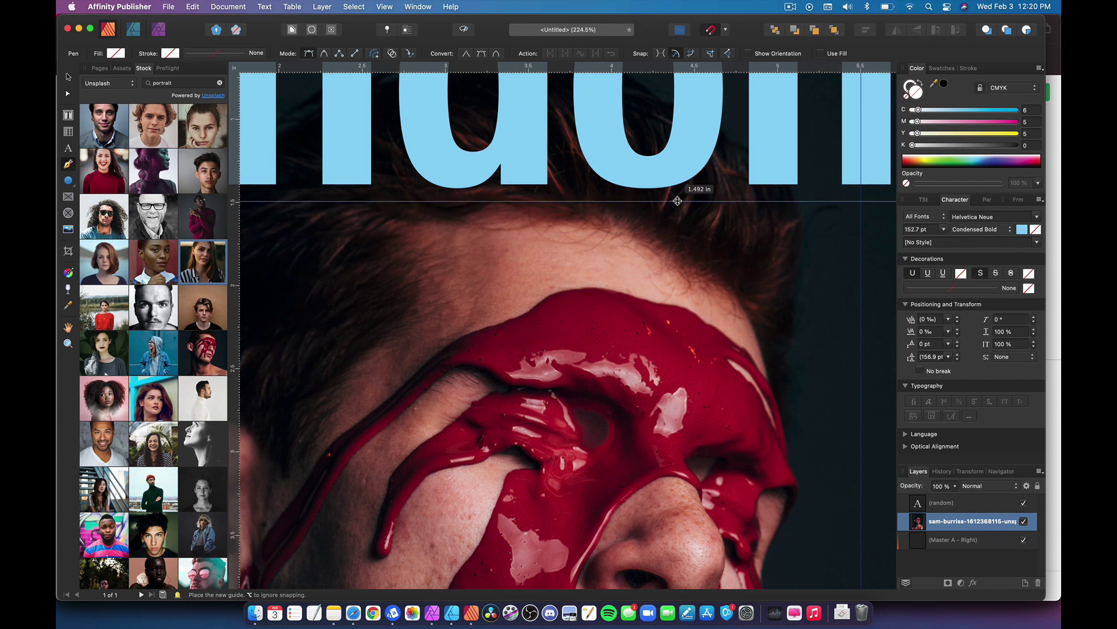
Place a horizontal guide at about 1.49 in across the portrait's hair and add a new layer above the title.
left_click_drag(677, 201, 677, 201)
left_click(956, 505)
key("super+shift+n")
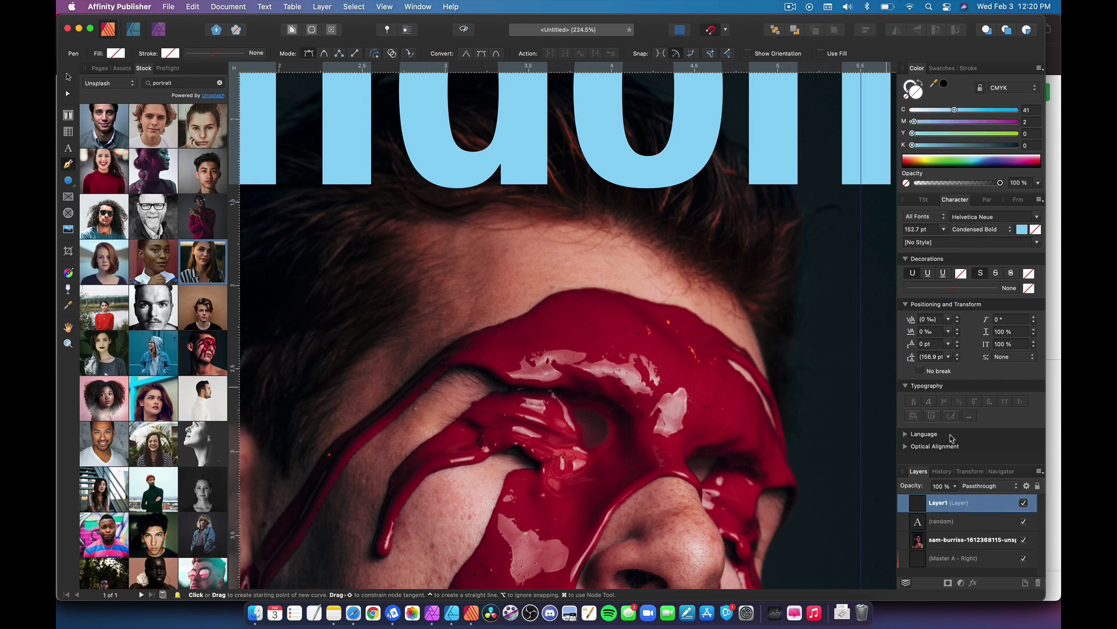
Hide the title text and trace the hair outline with the Pen tool from the guide up toward the crown.
left_click(1023, 521)
scroll(794, 260, "up", 5)
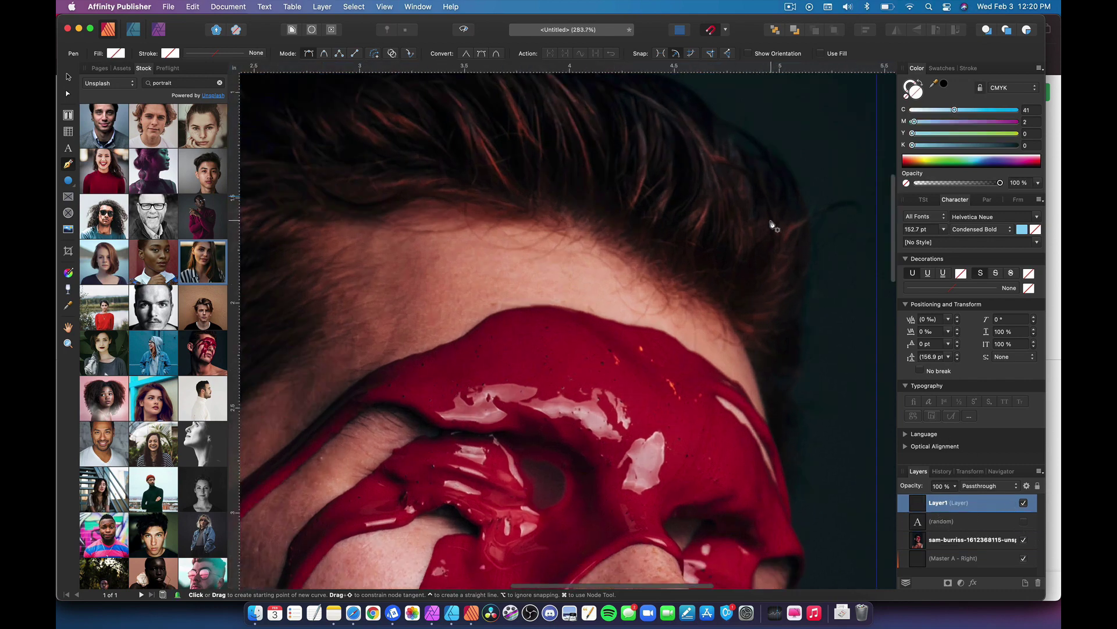
left_click(802, 231)
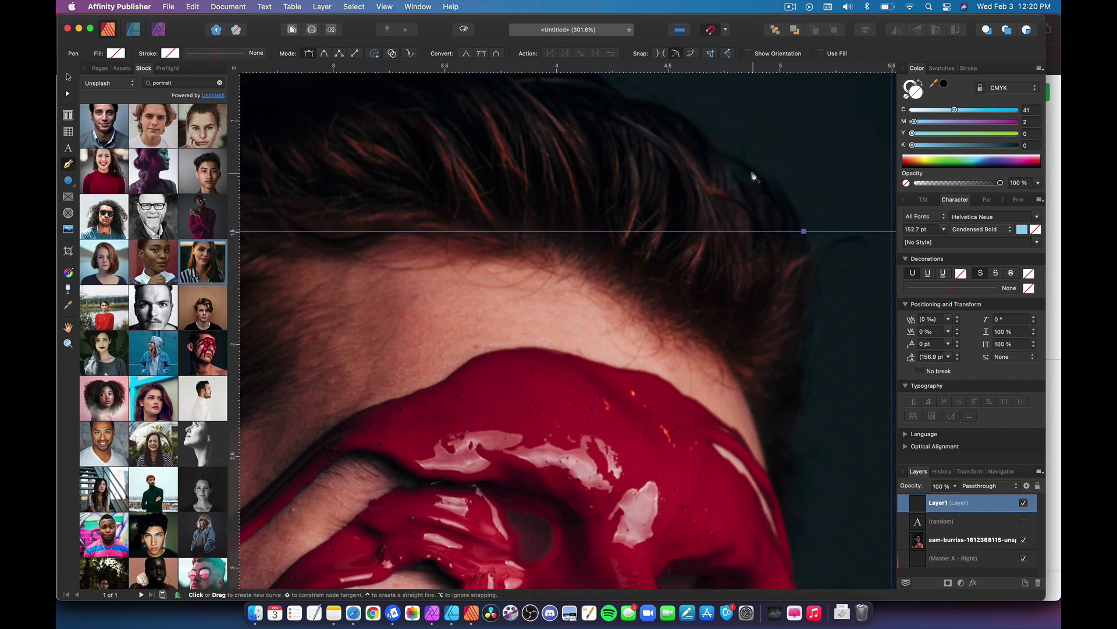
left_click_drag(746, 165, 599, 111)
scroll(688, 122, "up", 3)
scroll(614, 124, "left", 2)
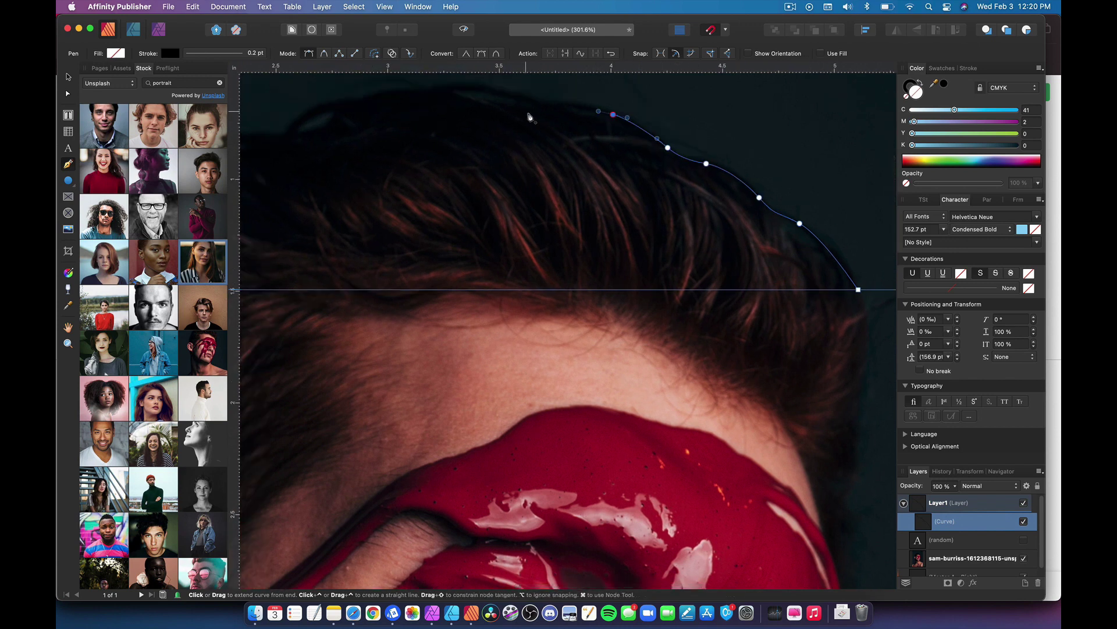
Extend the curve along the crown of the hair toward the back of the head.
scroll(532, 117, "left", 1)
left_click(565, 107)
left_click_drag(501, 93, 471, 89)
left_click_drag(403, 96, 312, 129)
left_click(309, 137)
scroll(346, 139, "left", 3)
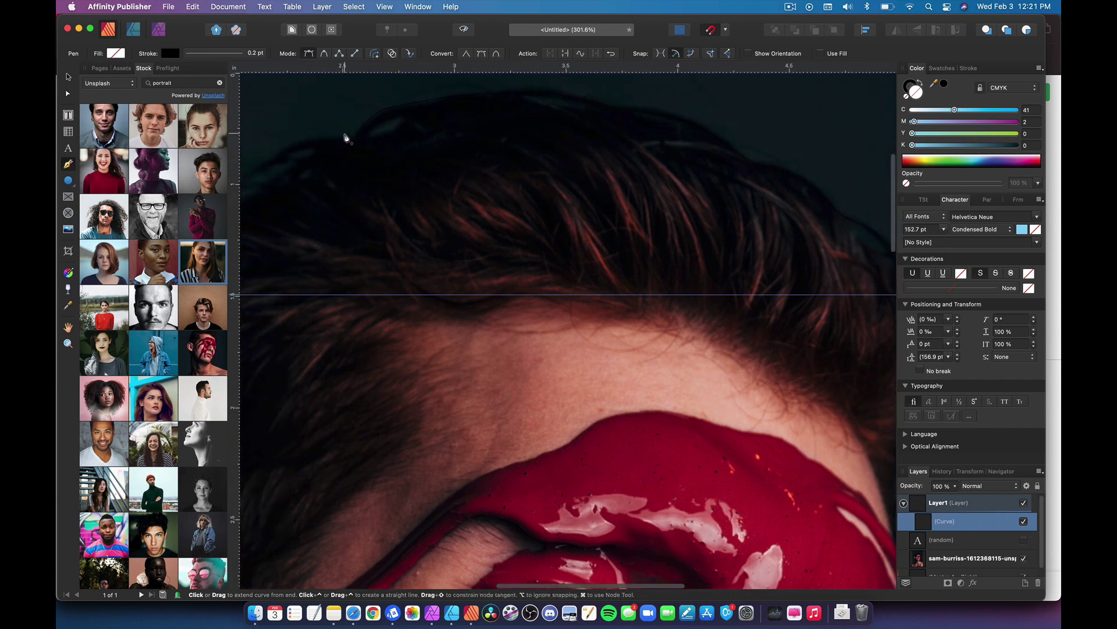
Trace down the back of the hair to the guide and close the curve along it at the starting point.
scroll(406, 140, "left", 1)
scroll(406, 140, "left", 1)
left_click_drag(316, 188, 303, 201)
scroll(352, 210, "left", 7)
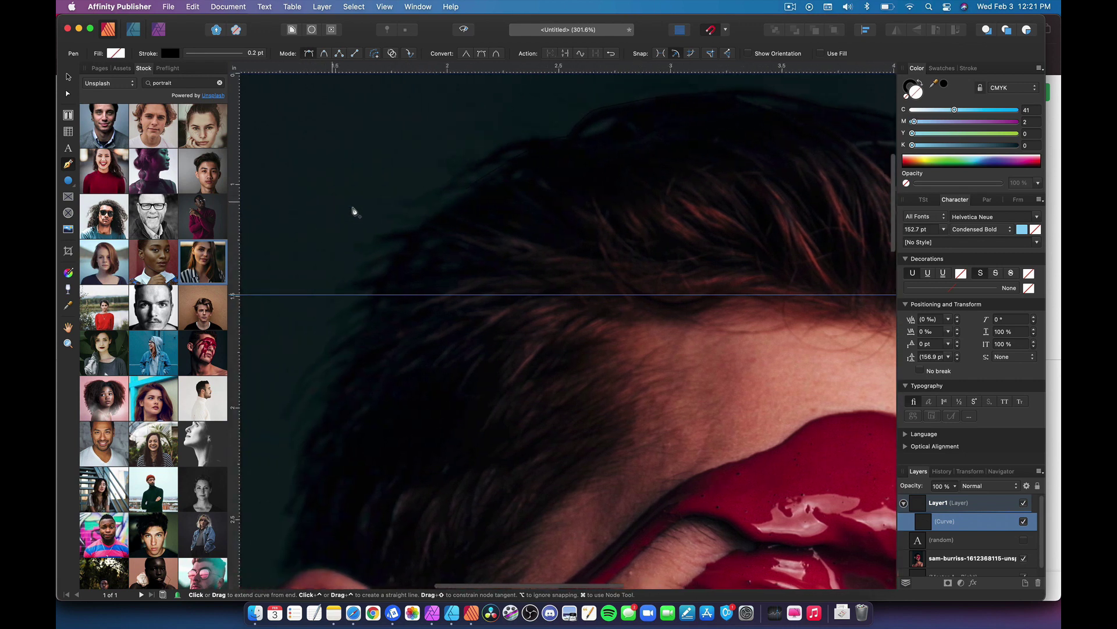
left_click_drag(466, 221, 425, 277)
left_click(420, 296)
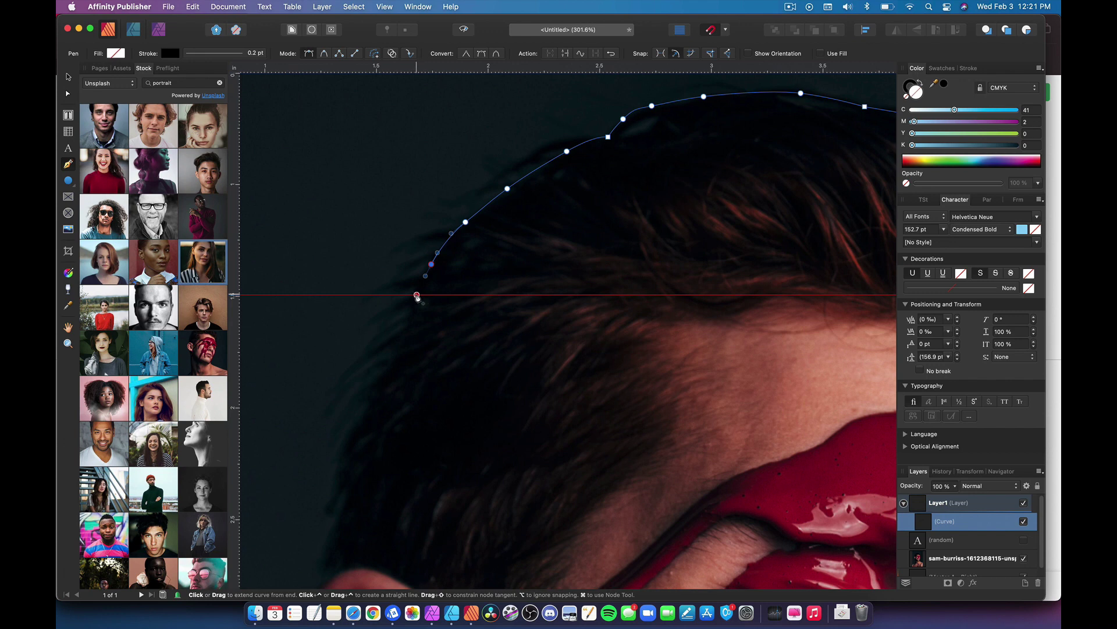
scroll(414, 297, "right", 15)
left_click(605, 294)
Convert the closed hair curve to a picture frame.
left_click(68, 77)
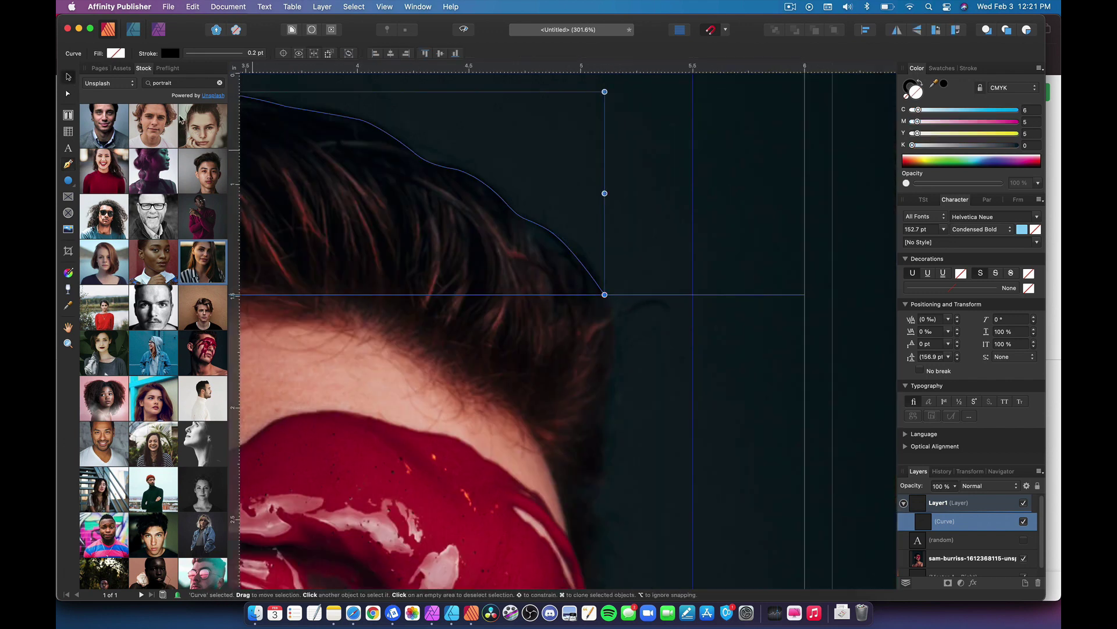
right_click(428, 241)
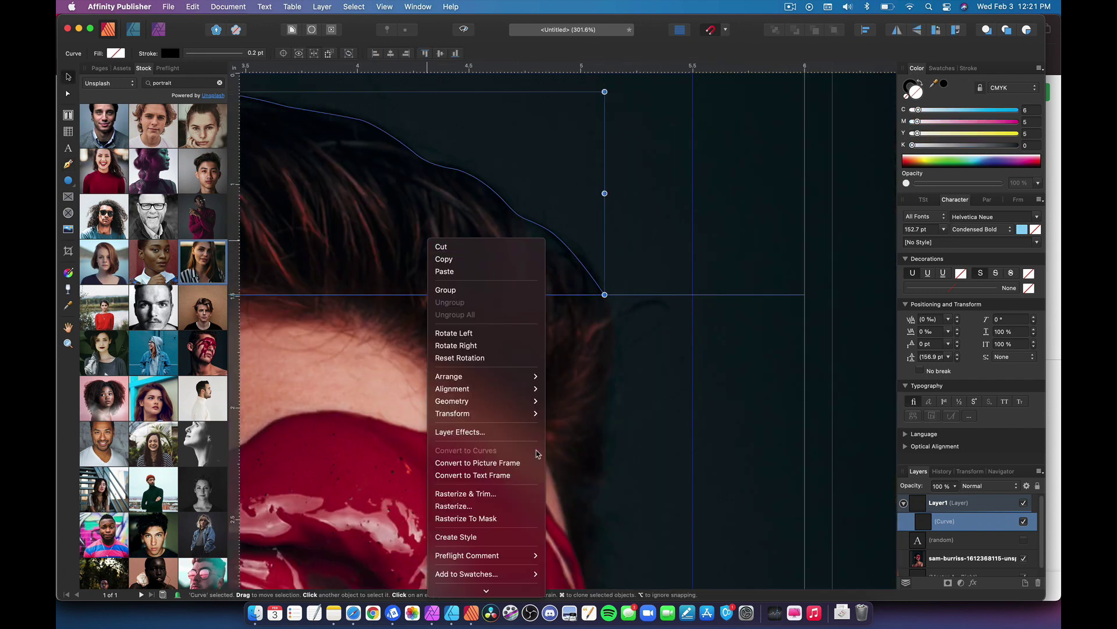
scroll(493, 579, "down", 1)
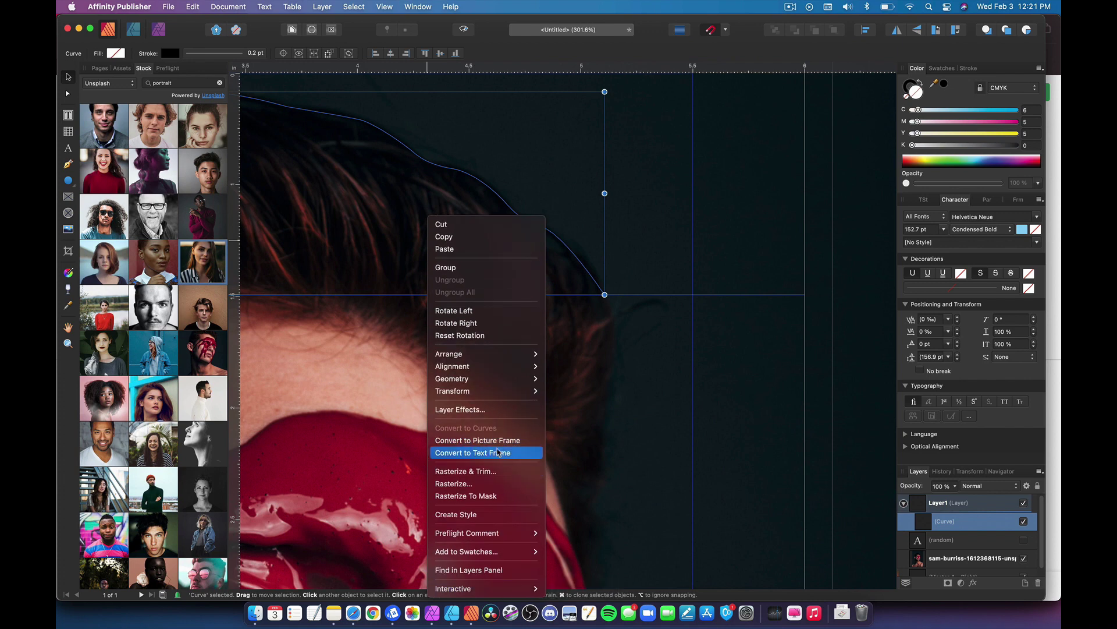
left_click(501, 445)
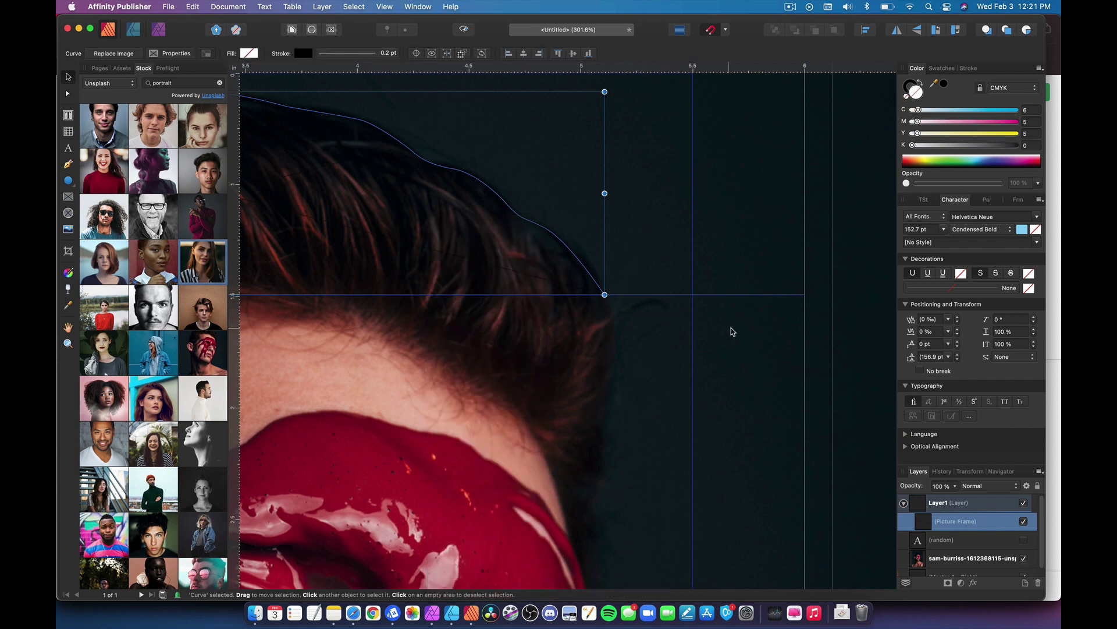
Try to fill the hair-shaped picture frame with the red-paint stock photo, and undo the placement.
scroll(730, 317, "down", 5)
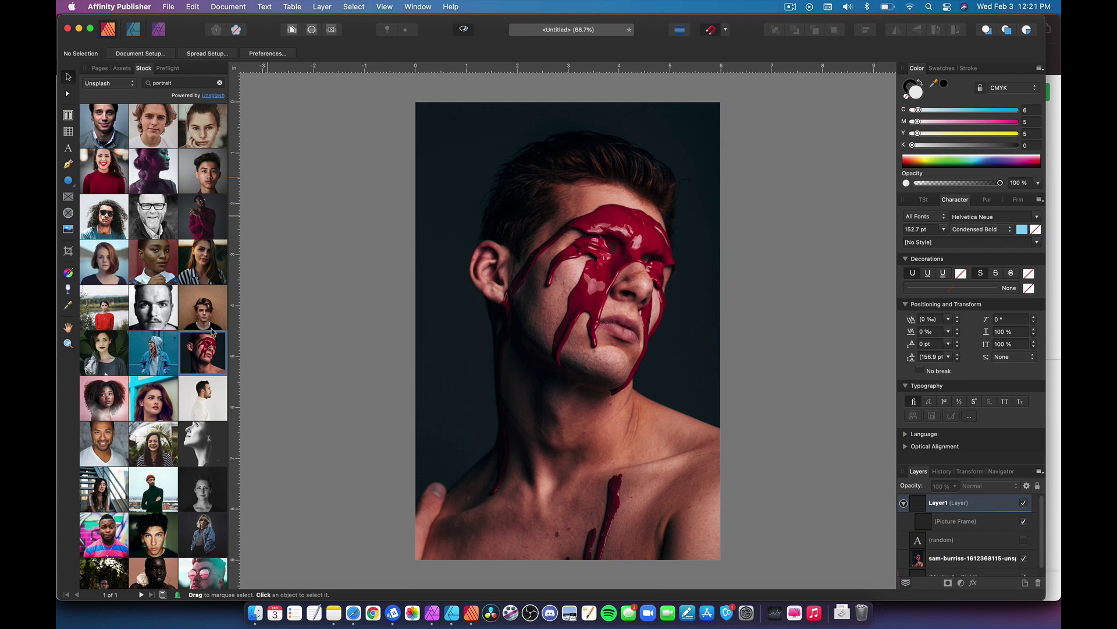
left_click_drag(208, 354, 585, 157)
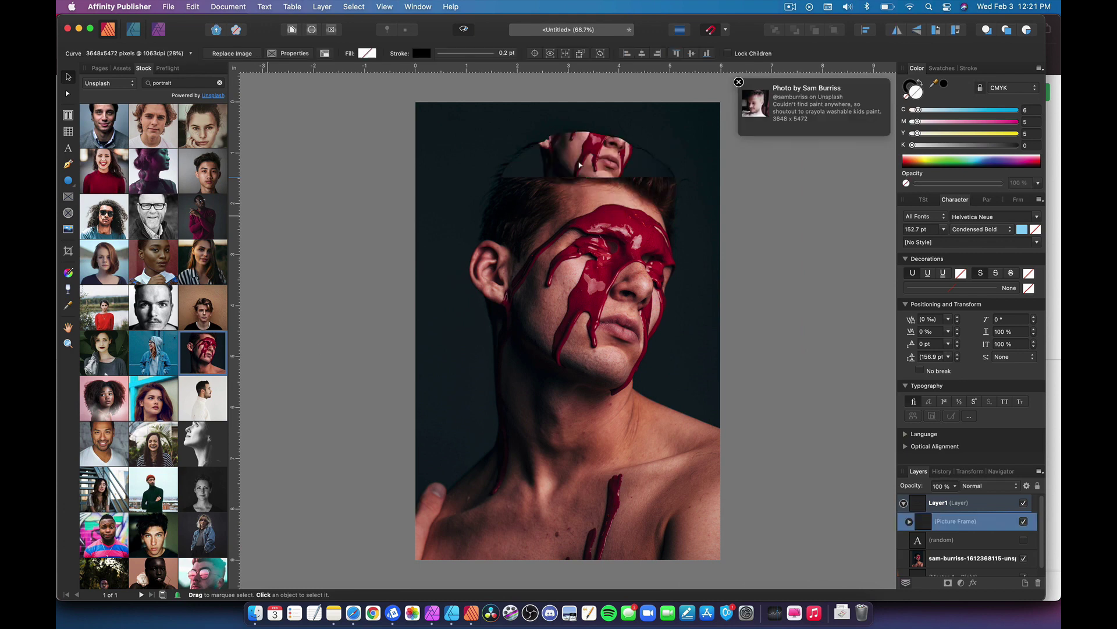
left_click(781, 201)
key("super+z")
key("super+z")
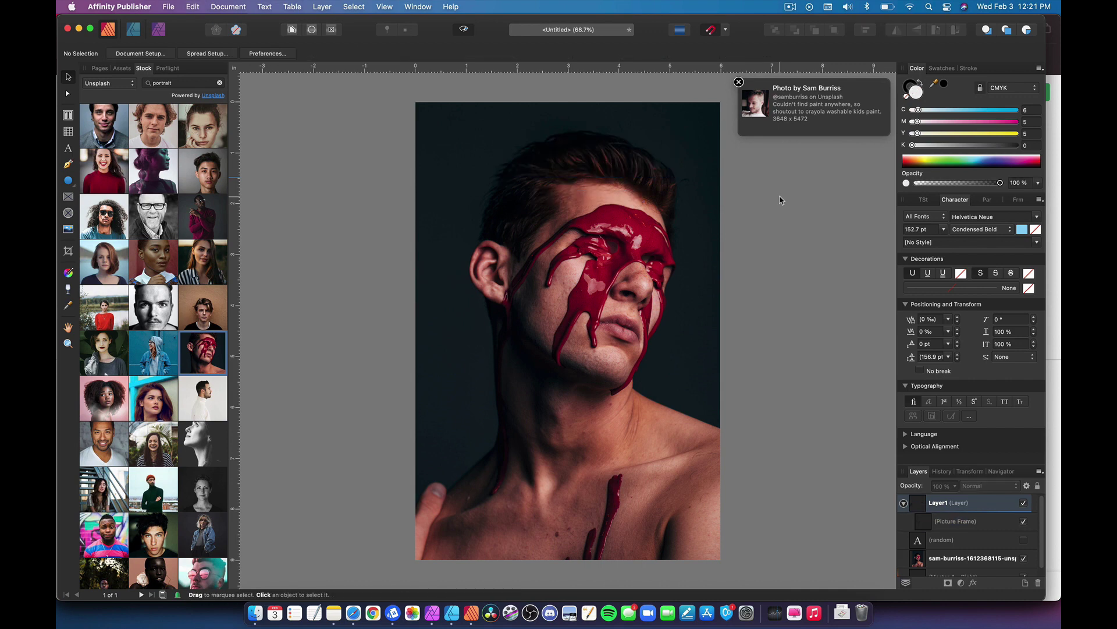
Copy the full-page red-paint portrait and paste it inside the hair-shaped picture frame.
left_click(671, 257)
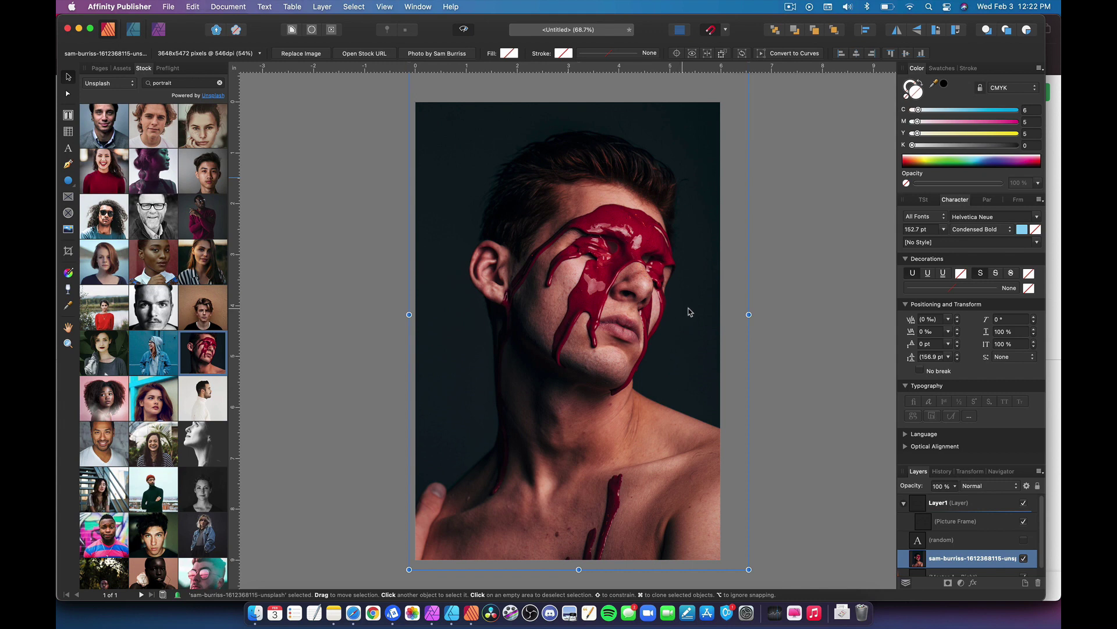
left_click(614, 158)
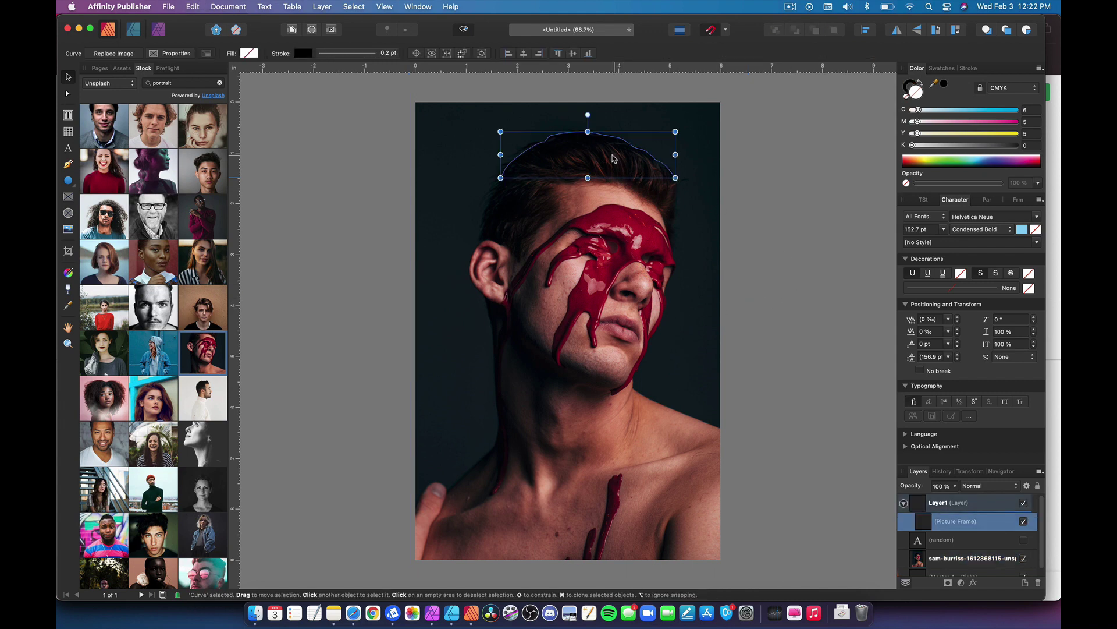
left_click(187, 6)
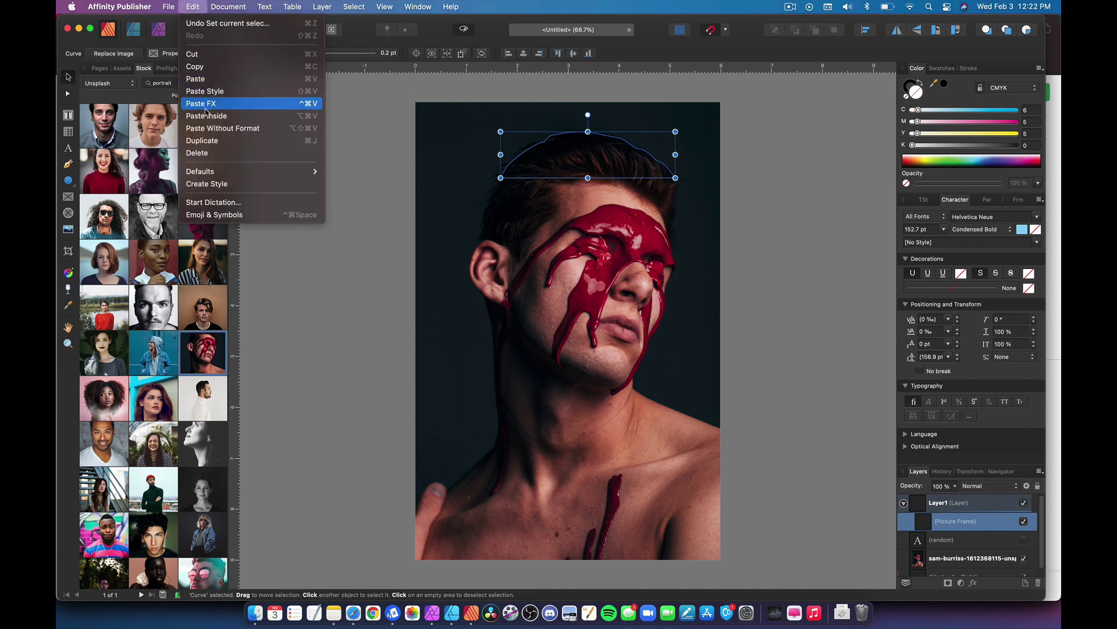
left_click(244, 117)
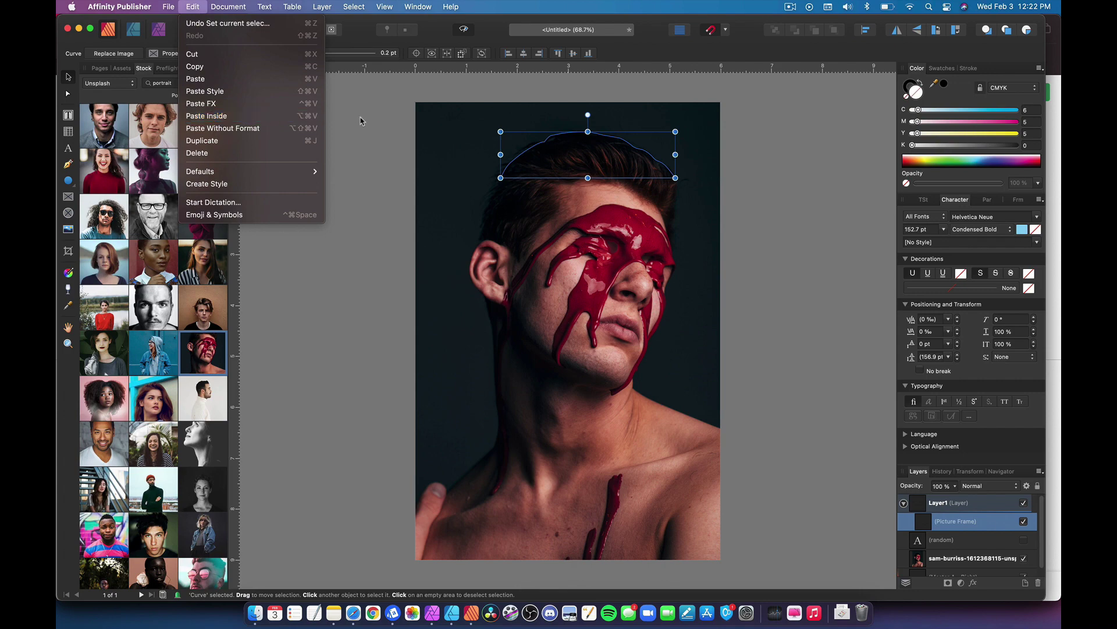
Hide the background portrait to examine the hair cutout on its own, and show it again.
scroll(660, 163, "up", 5)
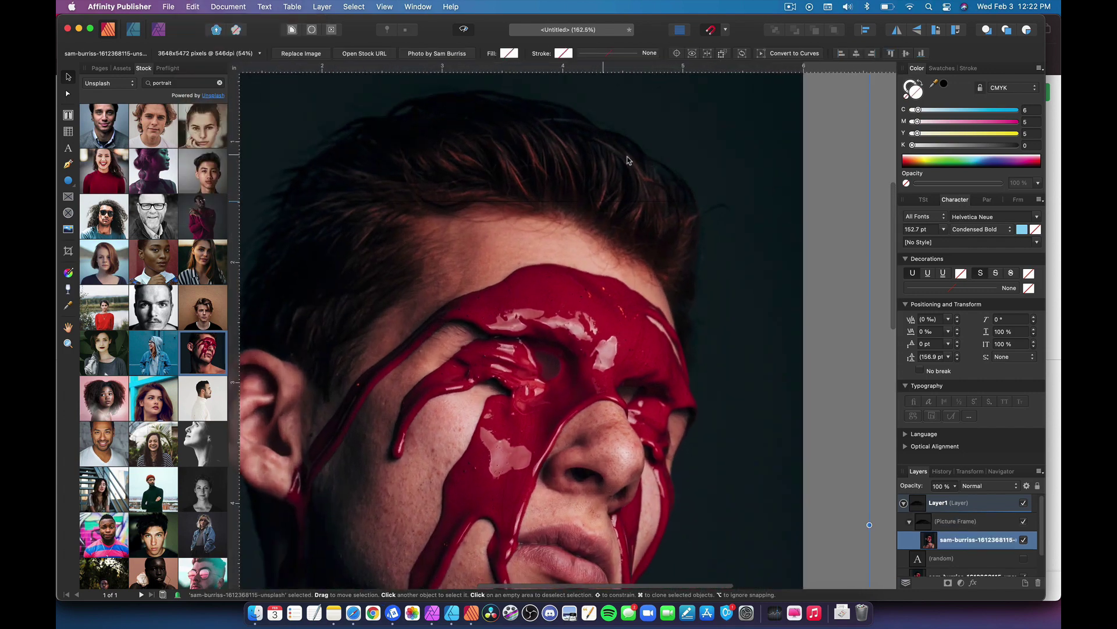
scroll(1029, 556, "down", 1)
left_click(1024, 564)
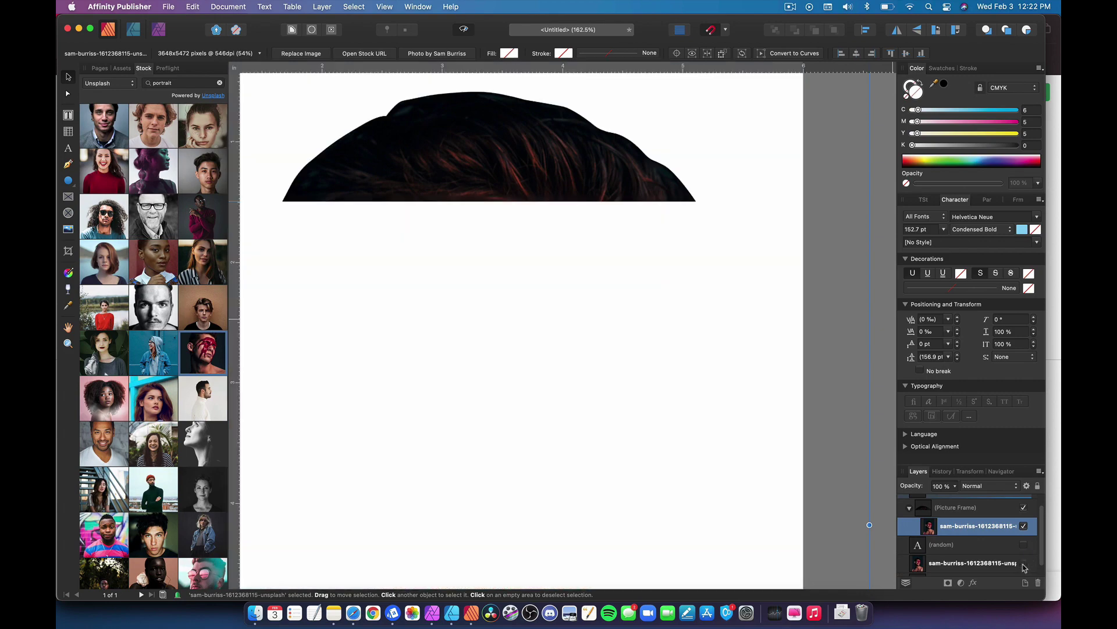
left_click(1024, 563)
Show the title text "random" again behind the hair cutout and clear the selection.
left_click(1024, 544)
scroll(848, 422, "down", 5)
left_click(848, 423)
key("super+0")
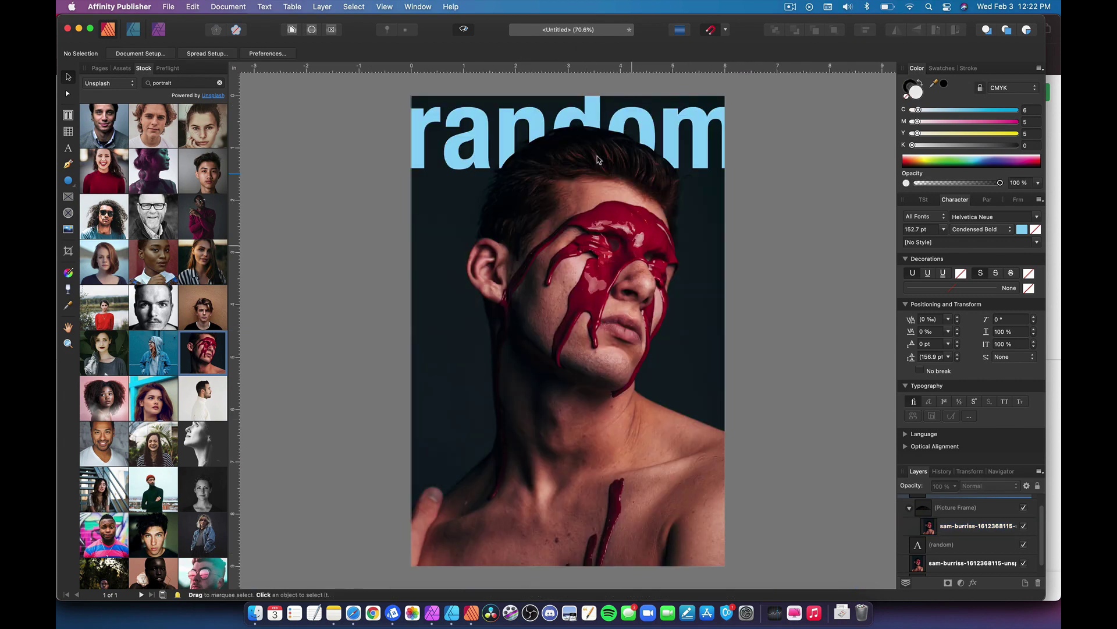
Remove the stroke from the hair-shaped picture frame.
scroll(589, 143, "up", 10)
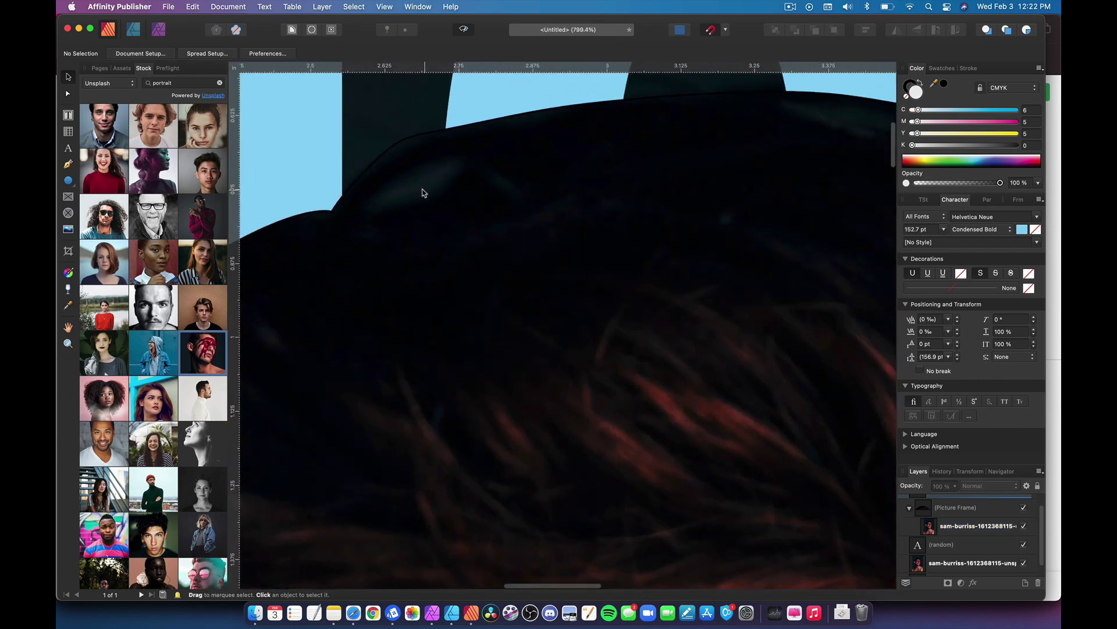
scroll(431, 191, "left", 1)
scroll(448, 185, "left", 5)
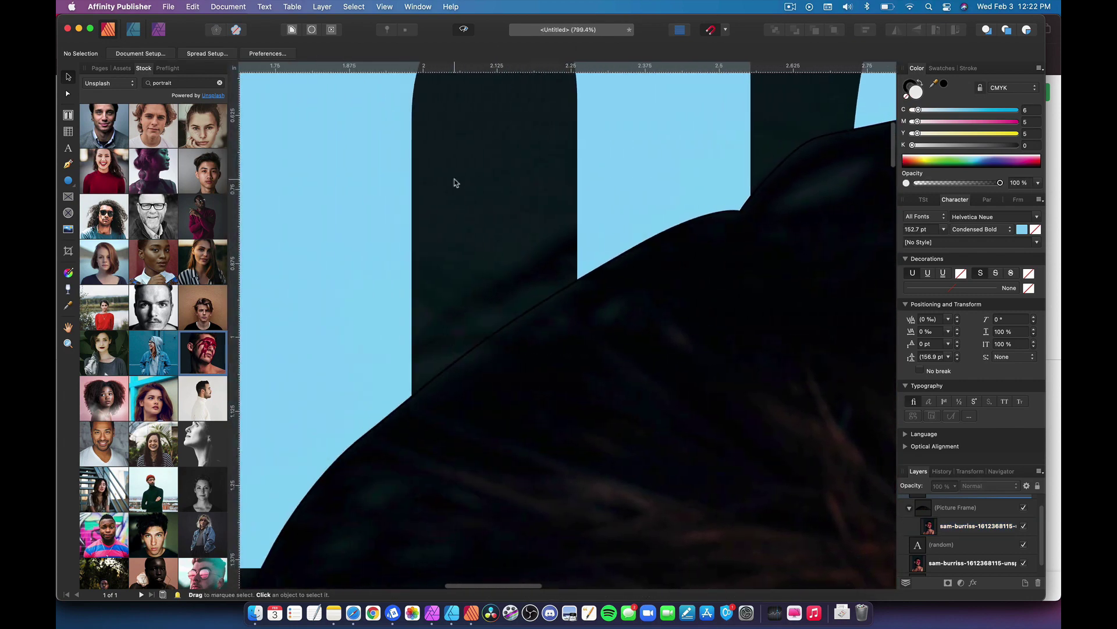
left_click(532, 315)
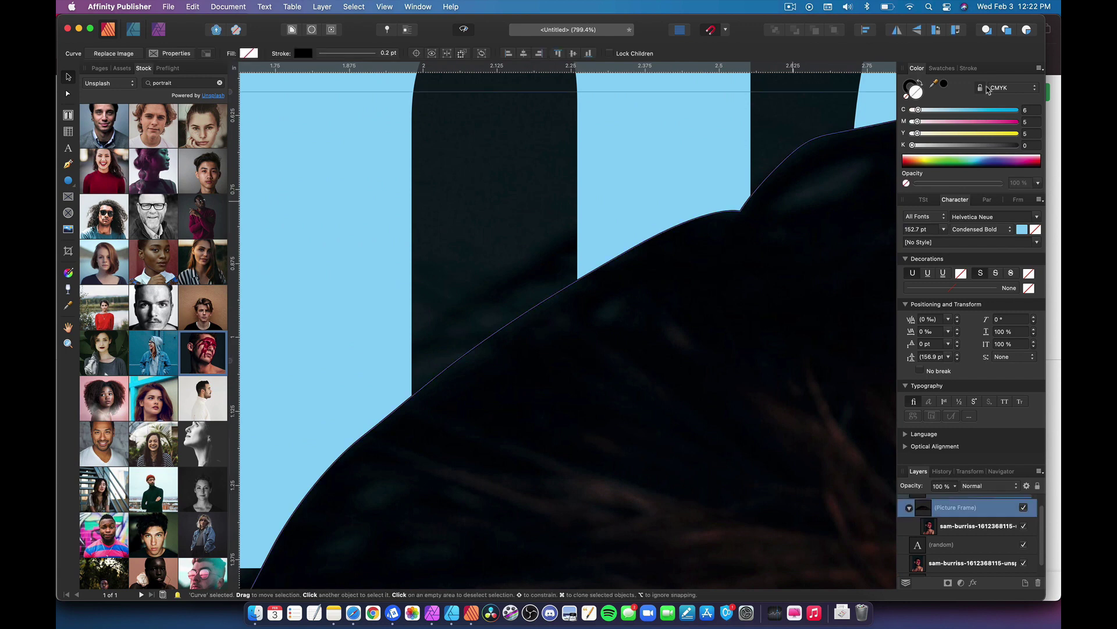
left_click(912, 86)
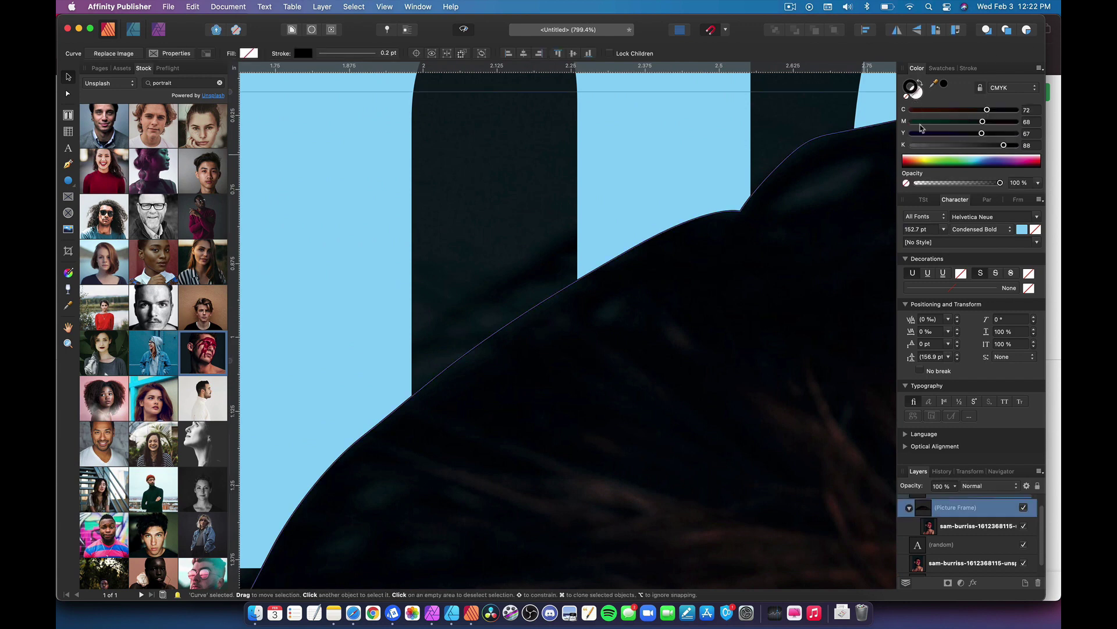
left_click(906, 96)
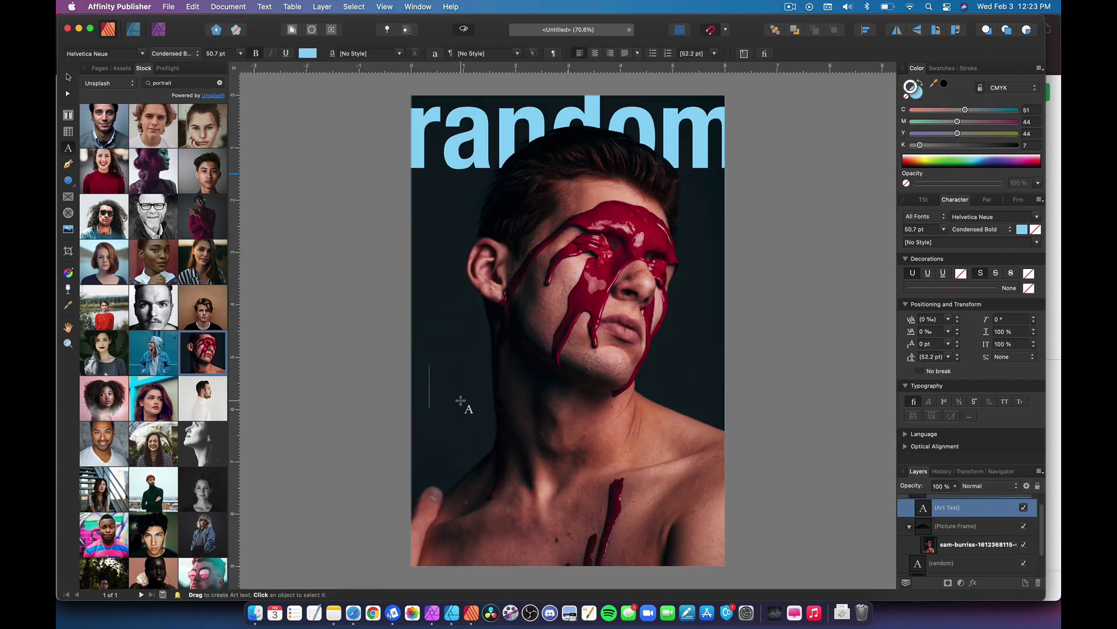
Add the artistic text "Half-Naked" and "Men in Wax" on two lines at about 50.7 pt across the portrait's neck.
type("half0")
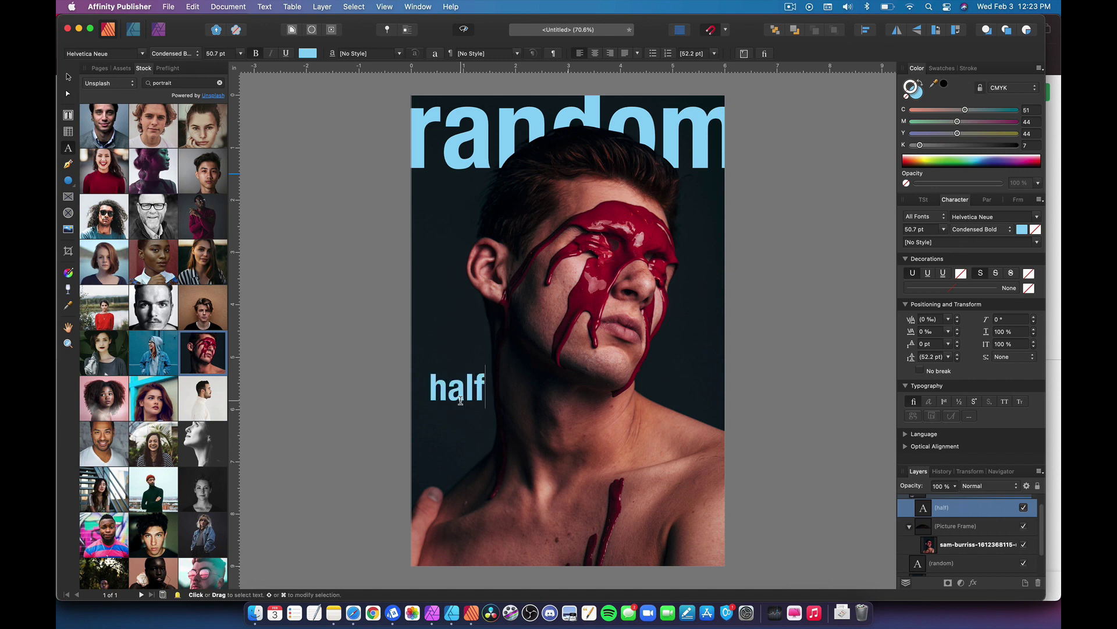
key("BackSpace")
key("BackSpace")
key("BackSpace")
key("BackSpace")
key("BackSpace")
type("Half-nake")
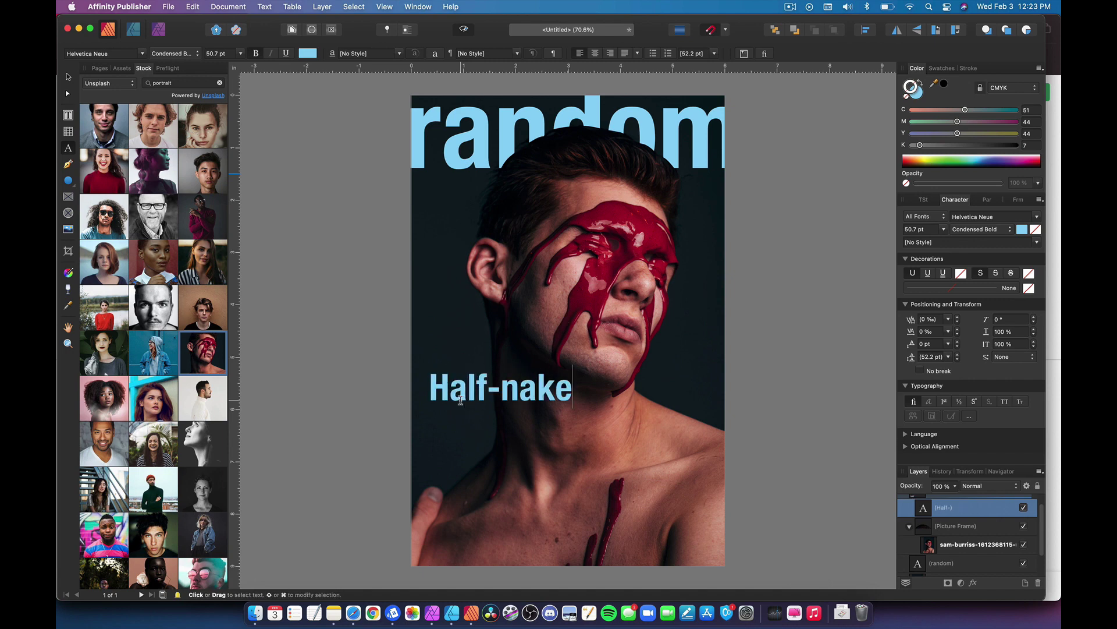
key("BackSpace")
key("BackSpace")
key("BackSpace")
key("BackSpace")
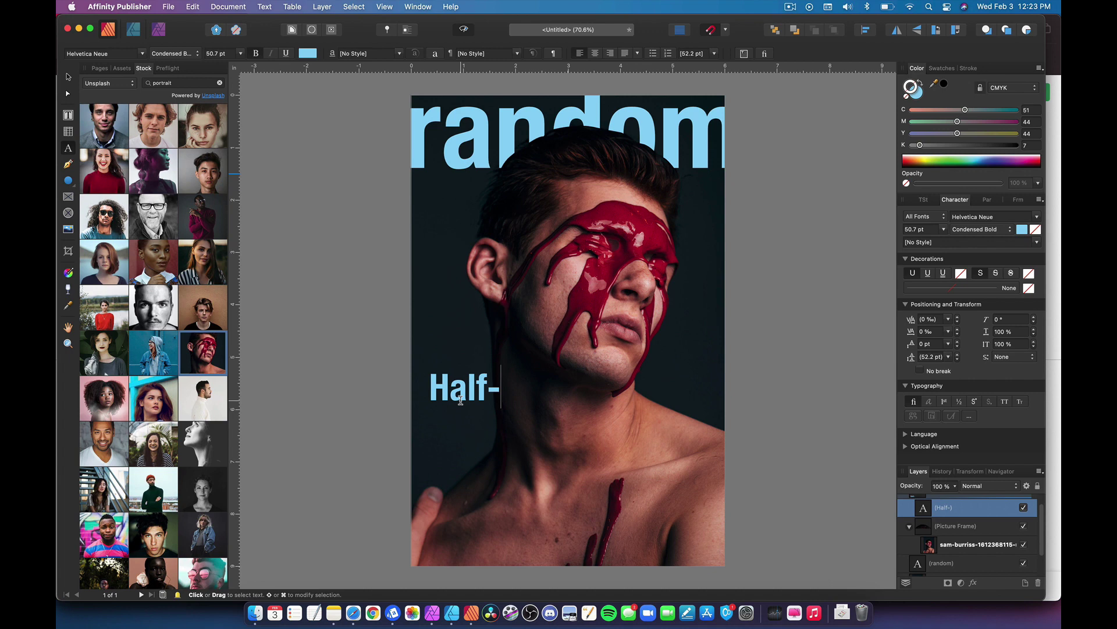
type("Naked ")
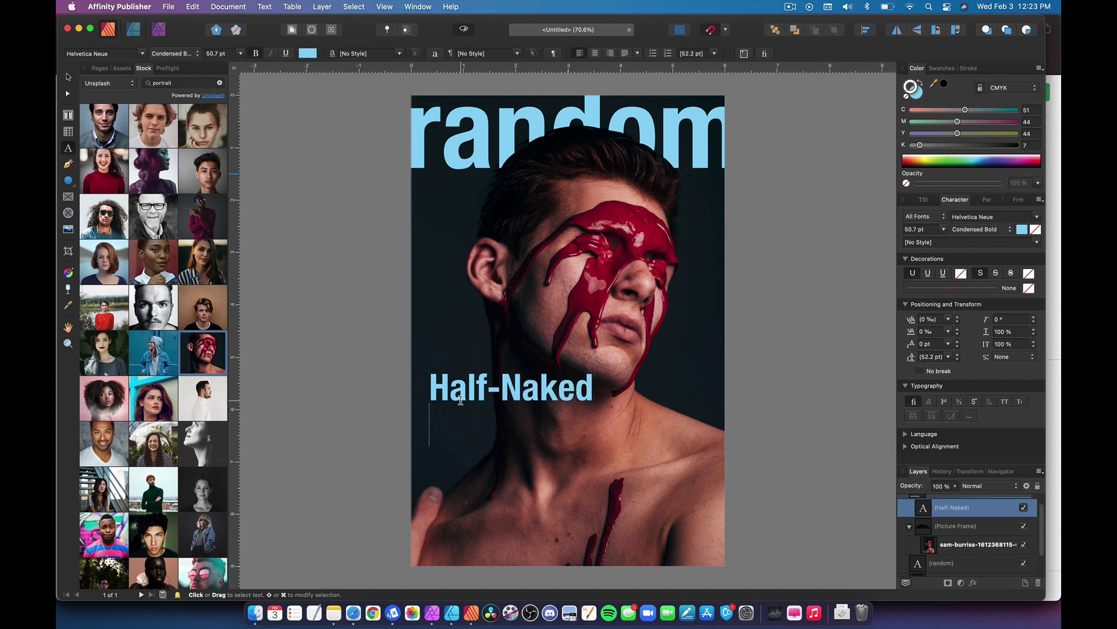
type("Men in Wax")
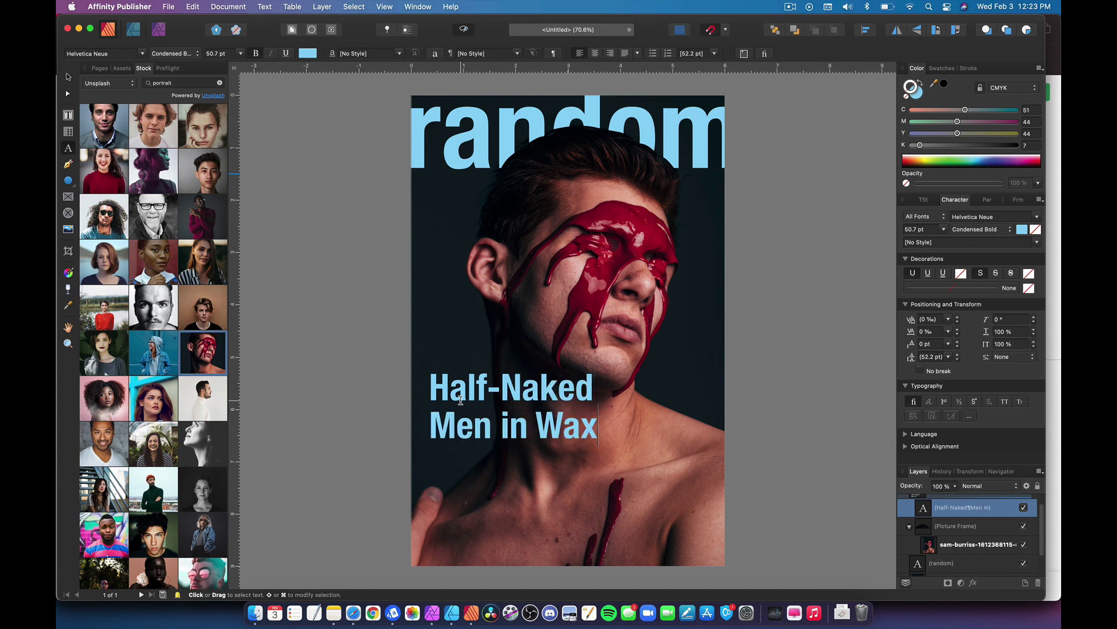